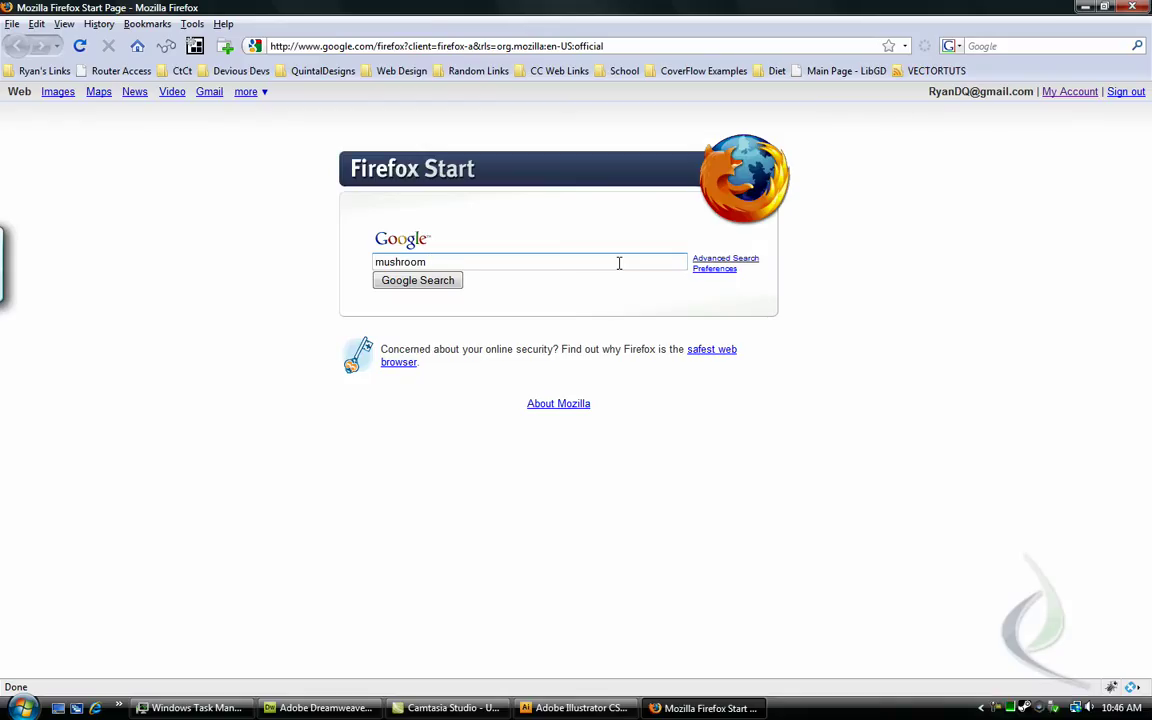
# Search Google Images for 'mushroom mario' and open the pixel-art mushroom at full size.
pyautogui.press('Return')
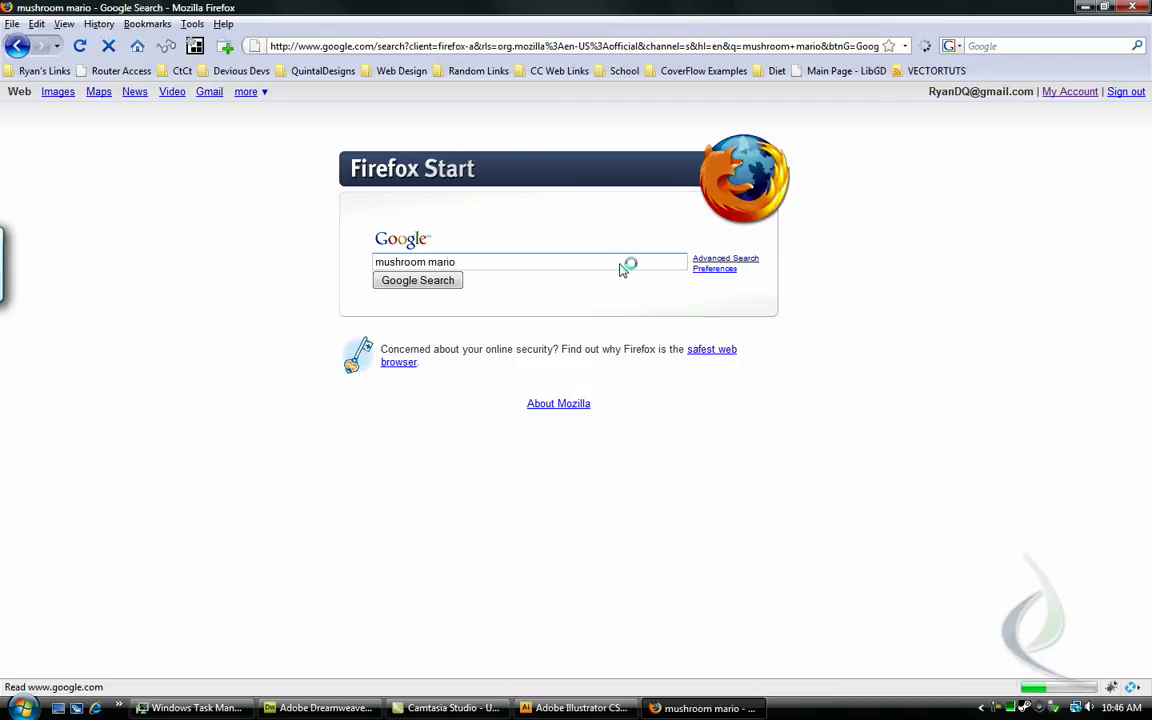
pyautogui.click(56, 93)
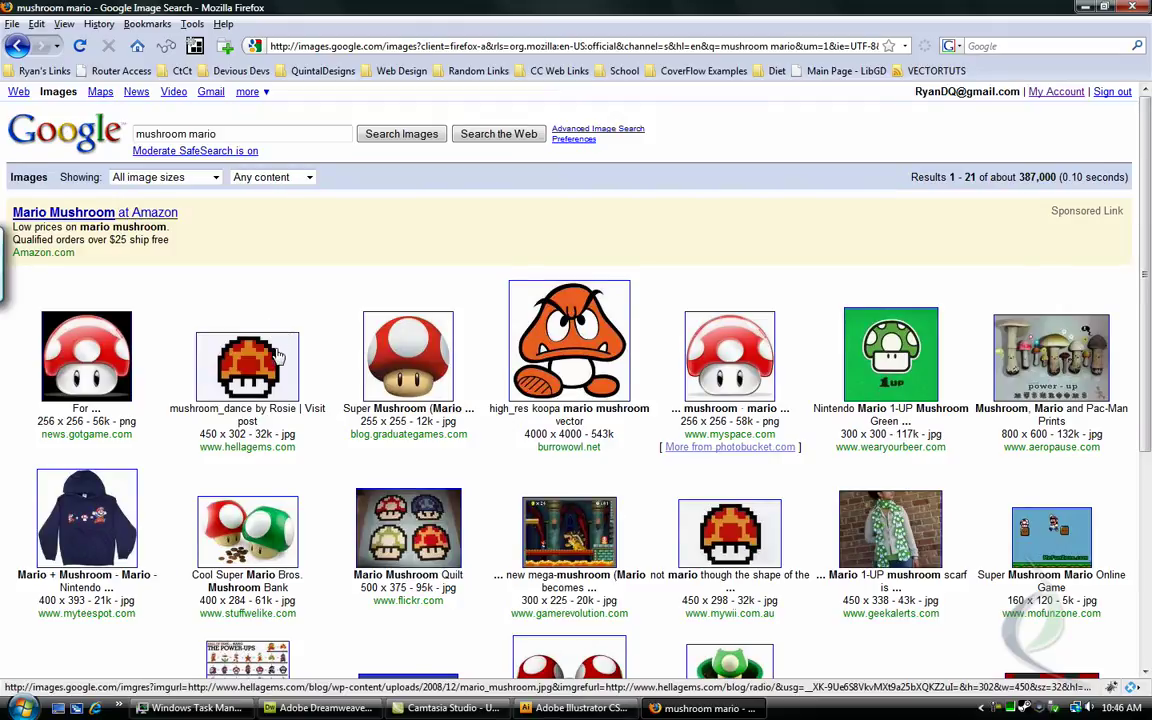
pyautogui.click(278, 360)
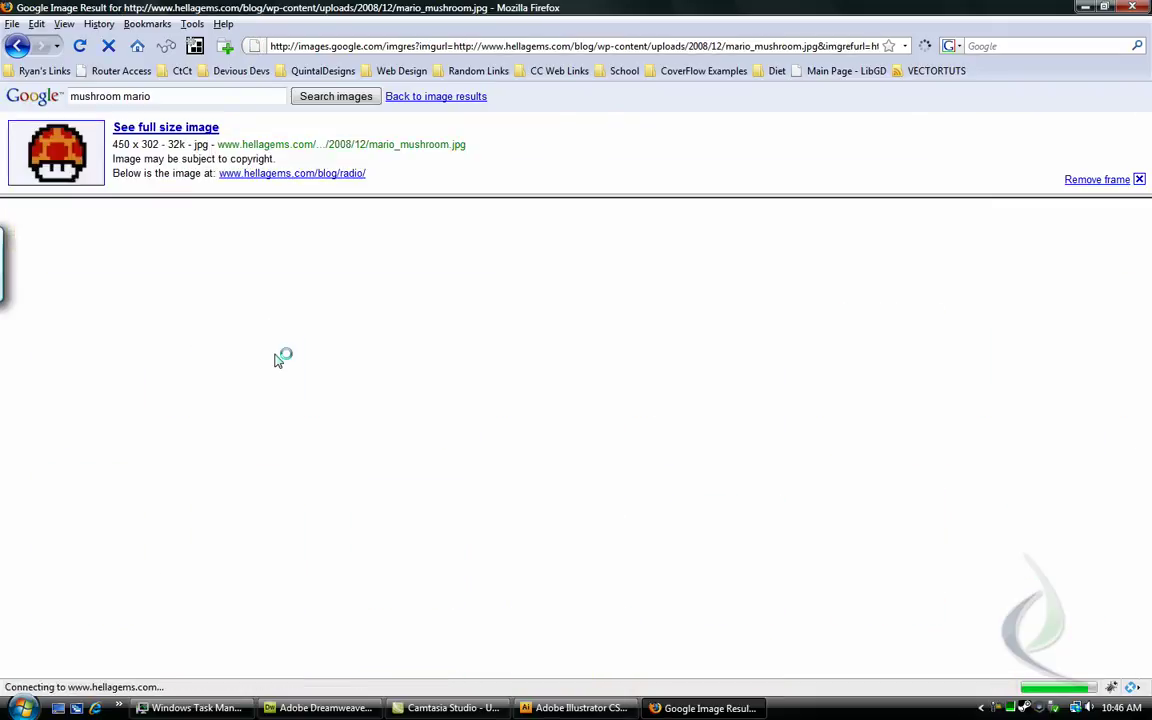
pyautogui.click(88, 145)
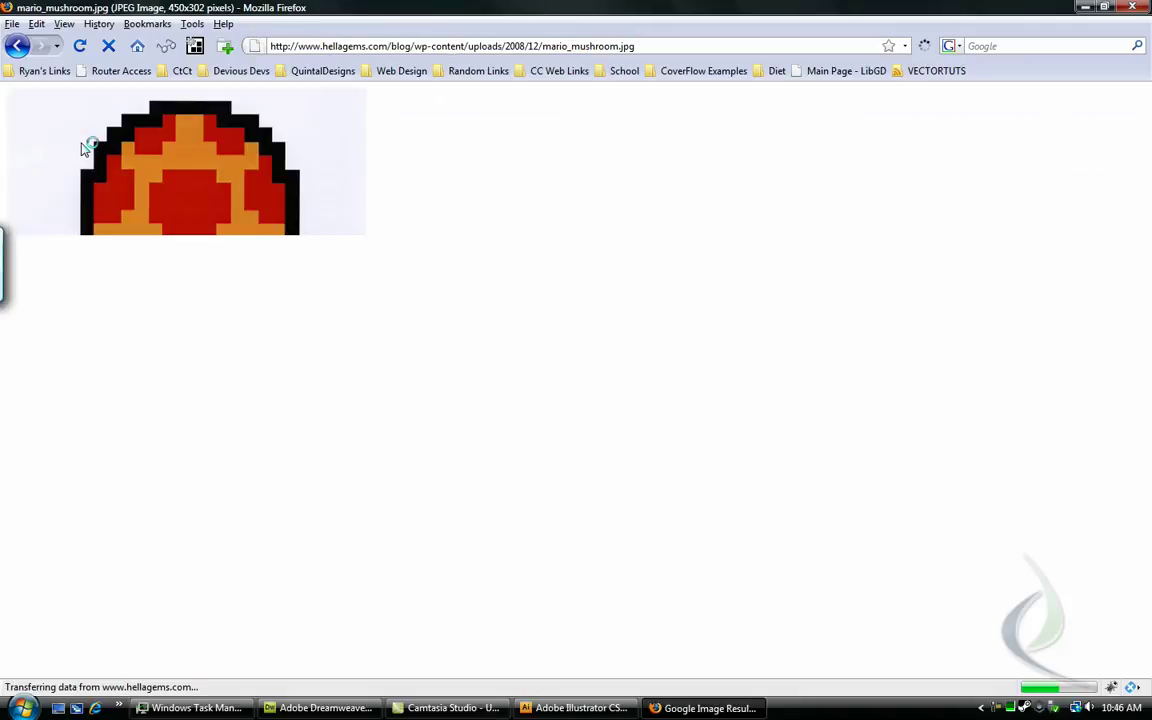
# Copy the mushroom image and paste it into the Pixel Art document in Illustrator.
pyautogui.rightClick(180, 183)
pyautogui.click(200, 192)
pyautogui.hotkey('alt', 'Tab')
pyautogui.hotkey('ctrl', 'v')
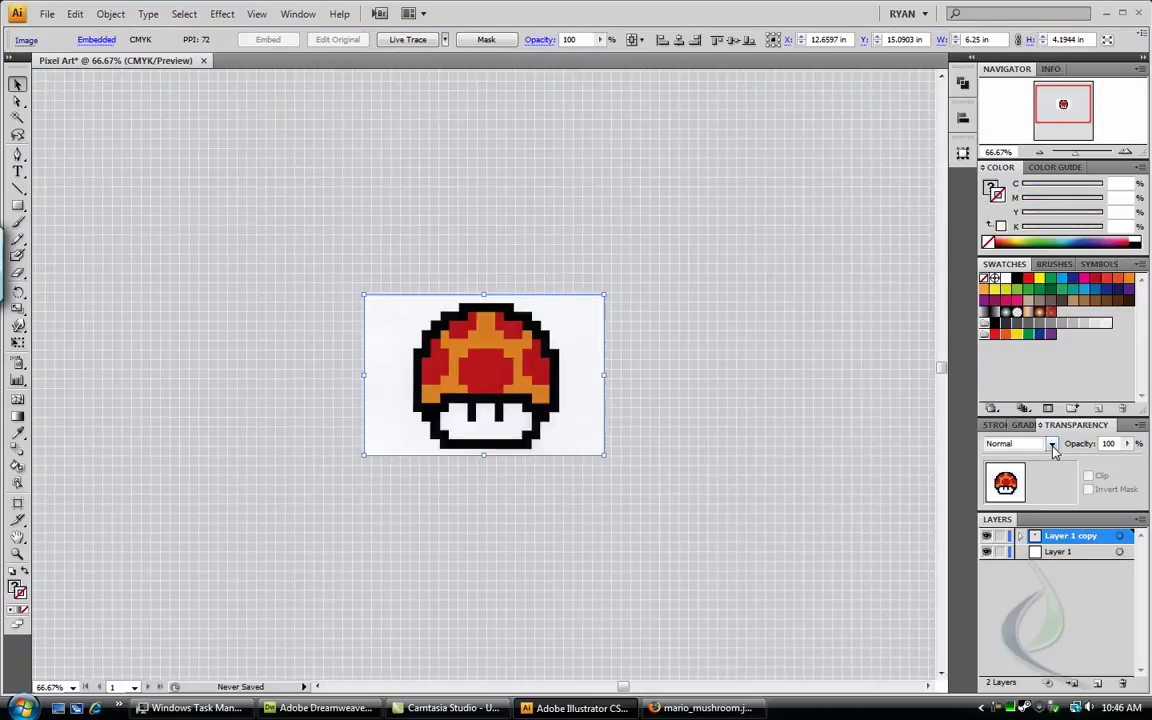
# Lower the pasted mushroom image's opacity to 30% and zoom in to 200%.
pyautogui.click(1127, 443)
pyautogui.click(1082, 461)
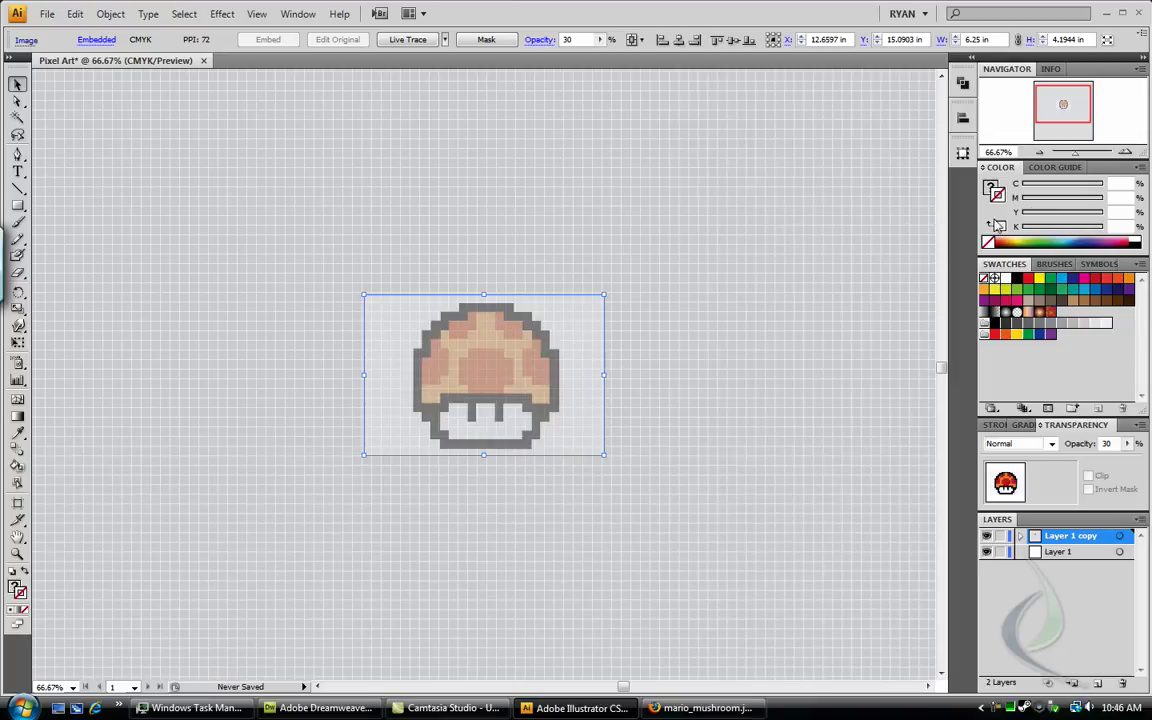
pyautogui.click(1126, 152)
pyautogui.click(1126, 152)
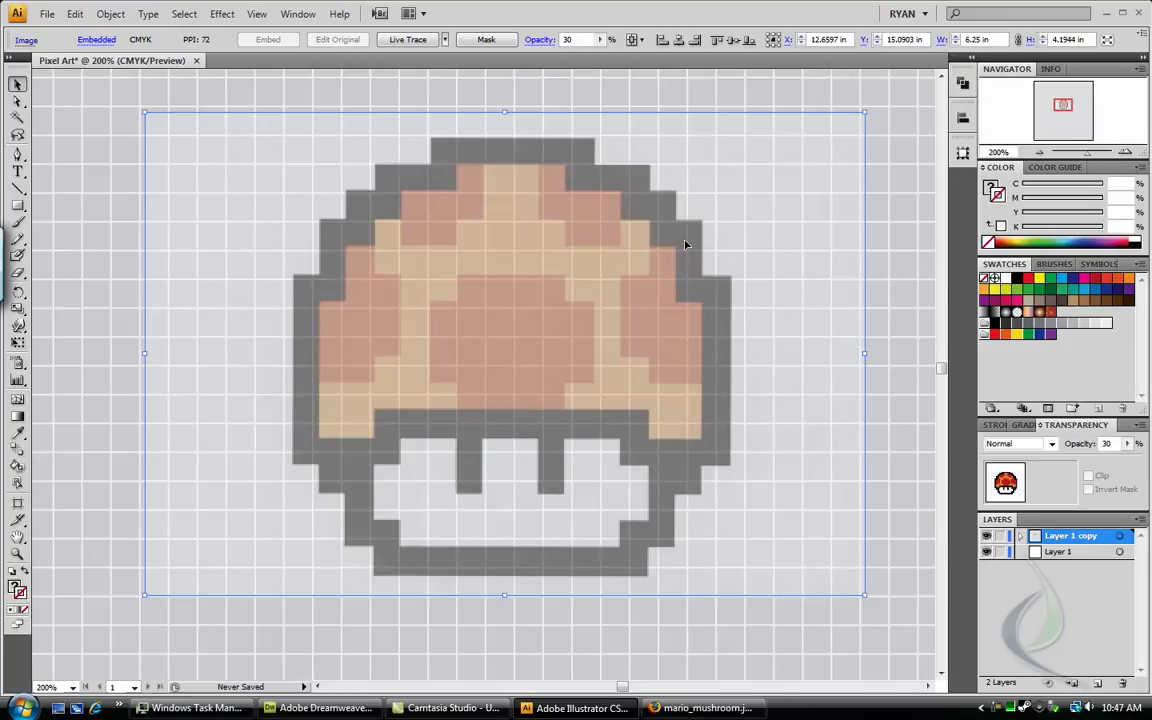
# Nudge and stretch the faded mushroom image until each pixel block fills one grid square.
pyautogui.press('Left')
pyautogui.press('Left')
pyautogui.press('Left')
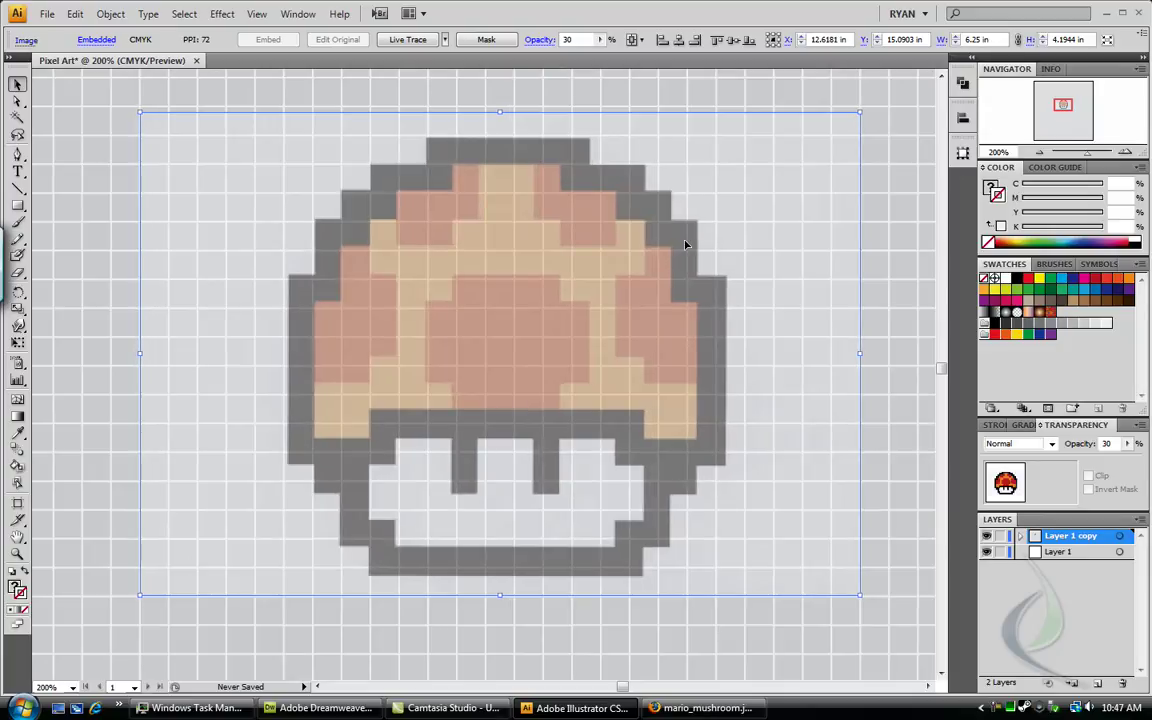
pyautogui.moveTo(861, 595); pyautogui.dragTo(888, 614)
pyautogui.press('Left')
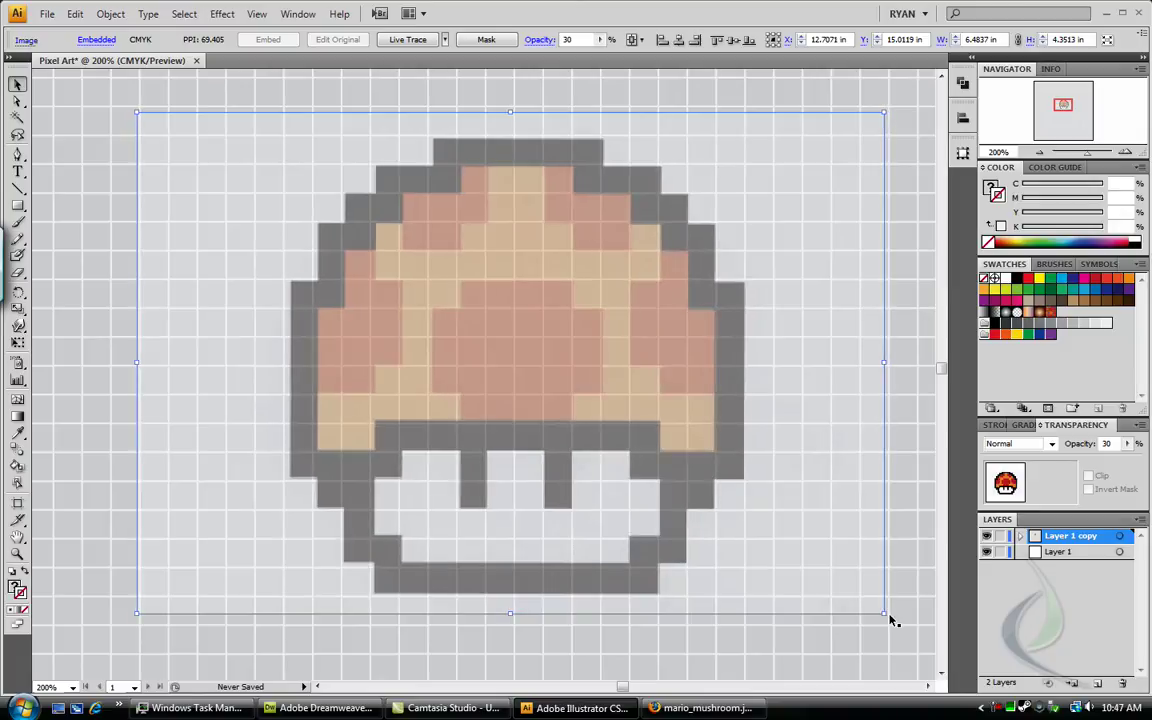
pyautogui.press('Down')
pyautogui.press('Left')
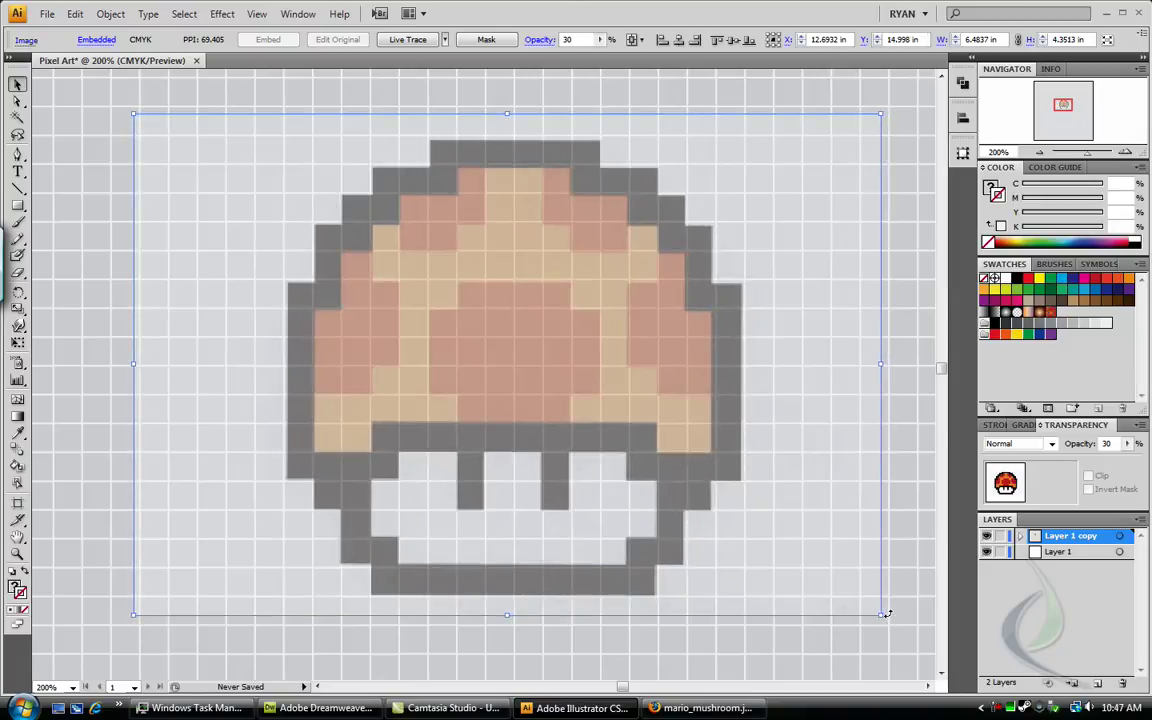
pyautogui.press('Up')
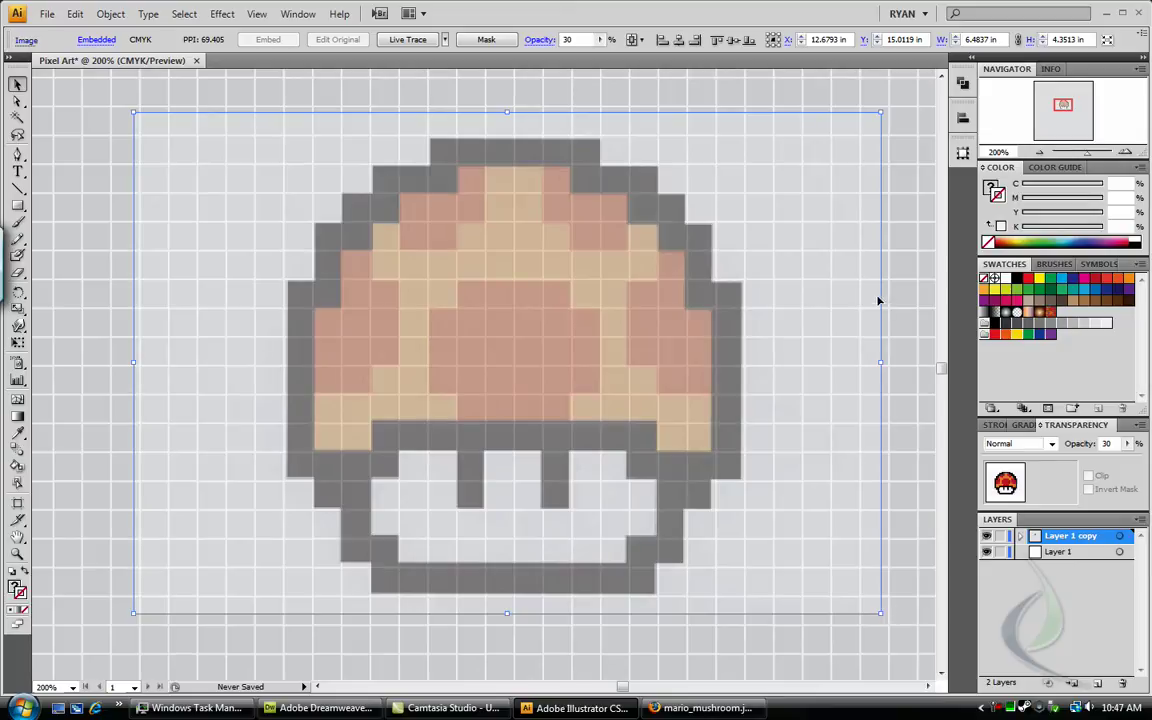
pyautogui.moveTo(882, 363); pyautogui.dragTo(886, 362)
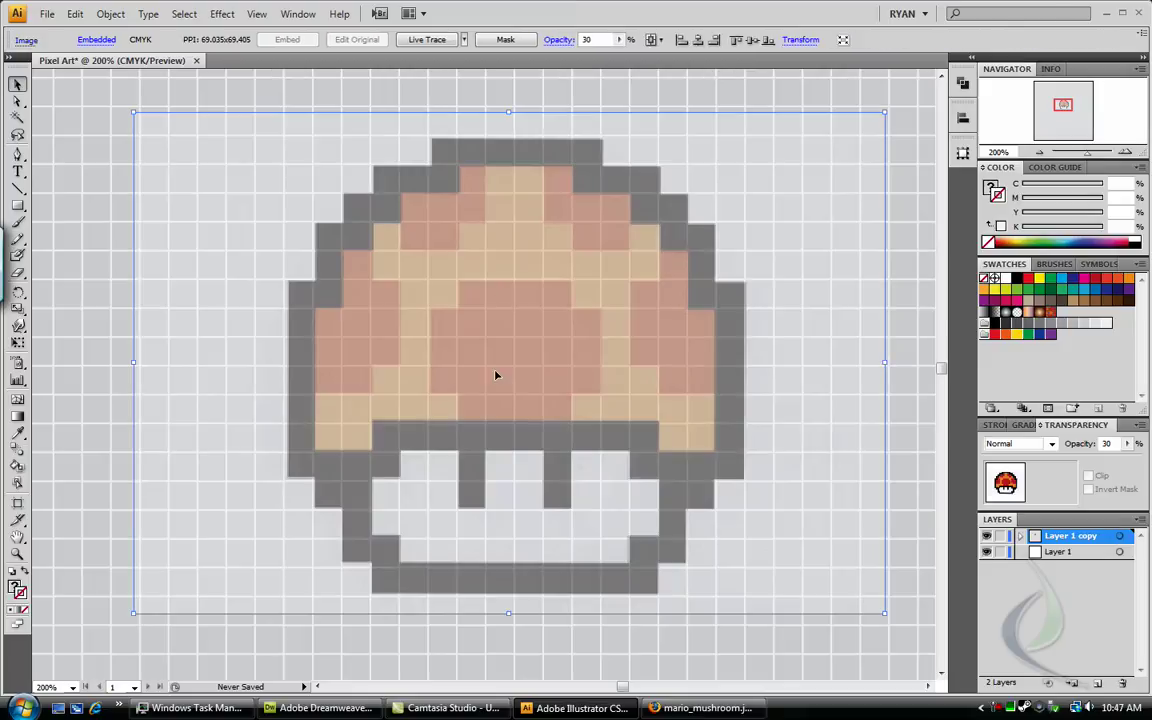
pyautogui.moveTo(509, 112); pyautogui.dragTo(509, 109)
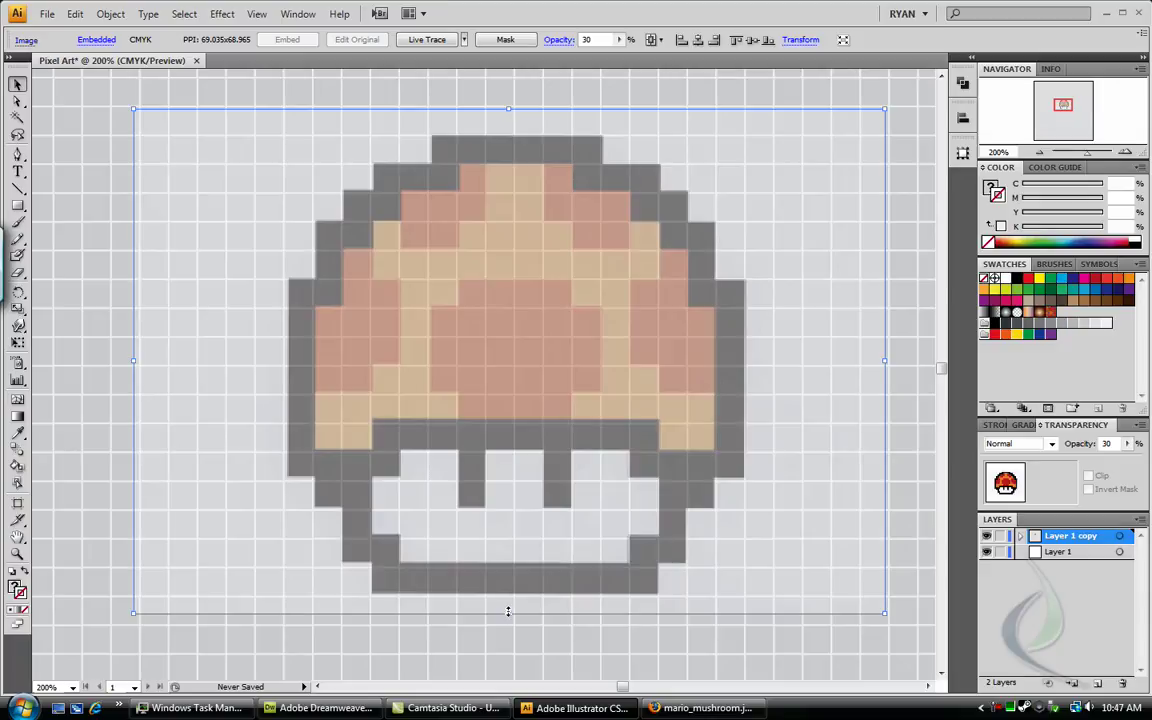
pyautogui.moveTo(508, 611); pyautogui.dragTo(508, 613)
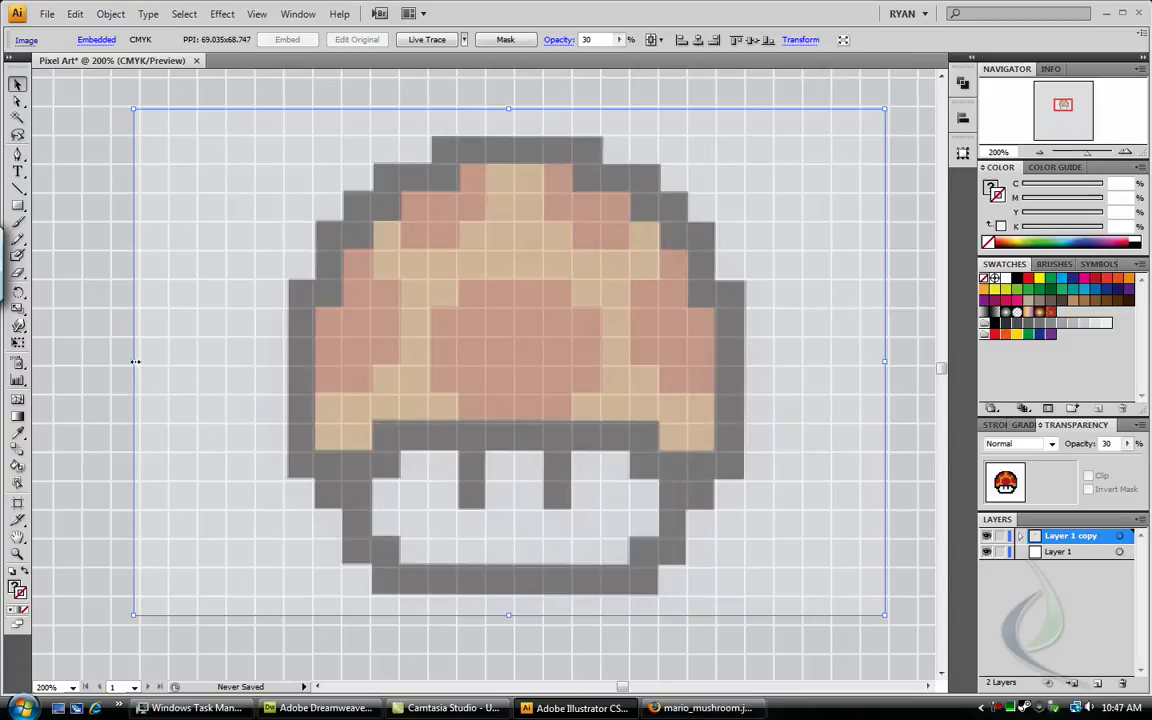
pyautogui.moveTo(134, 361); pyautogui.dragTo(130, 361)
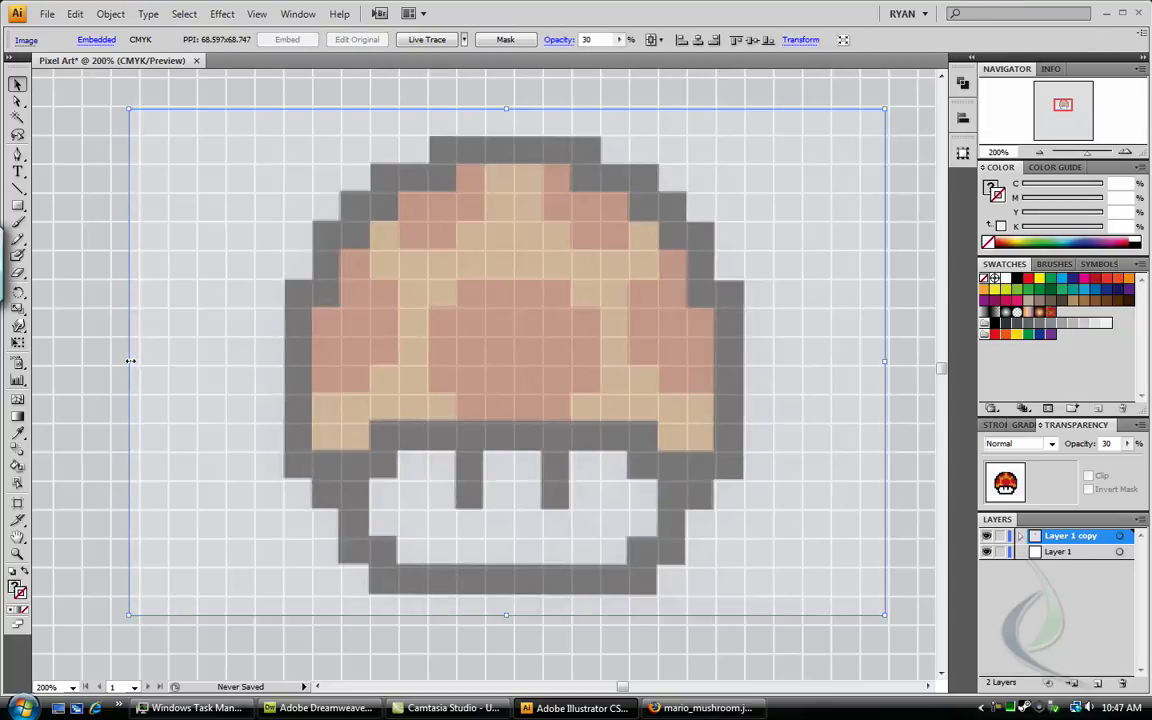
# Lock the mushroom image with Object > Lock > Selection, then select and group all grid lines.
pyautogui.rightClick(535, 312)
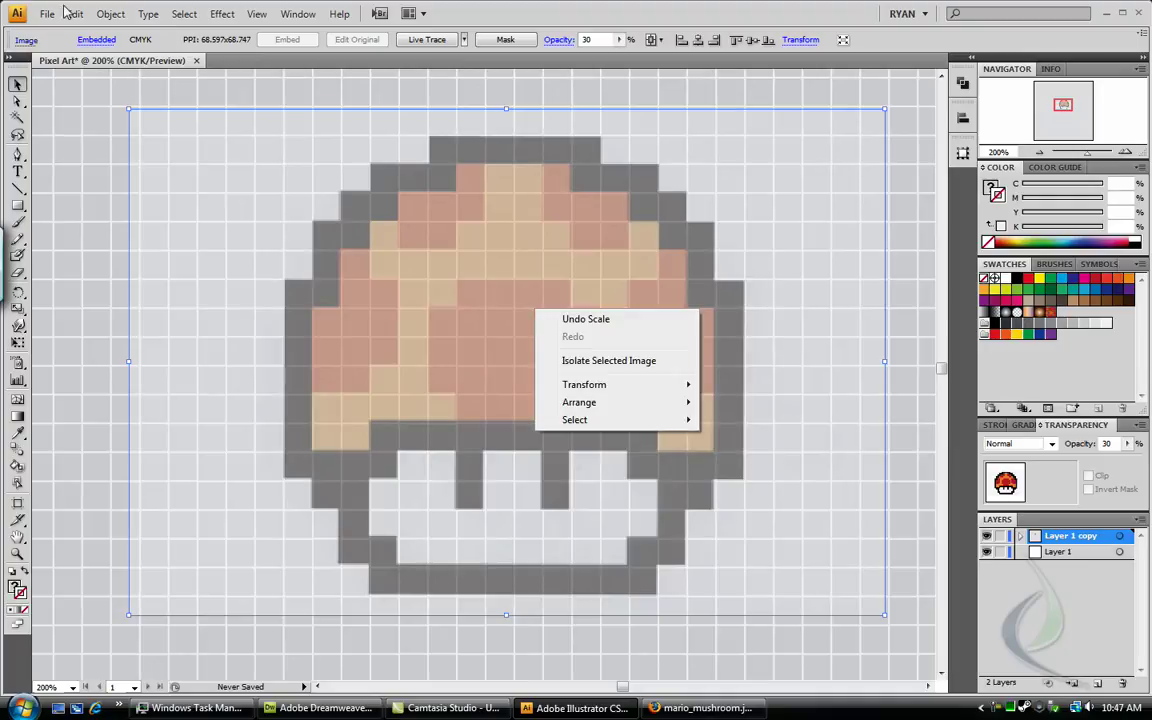
pyautogui.click(110, 13)
pyautogui.moveTo(128, 110)
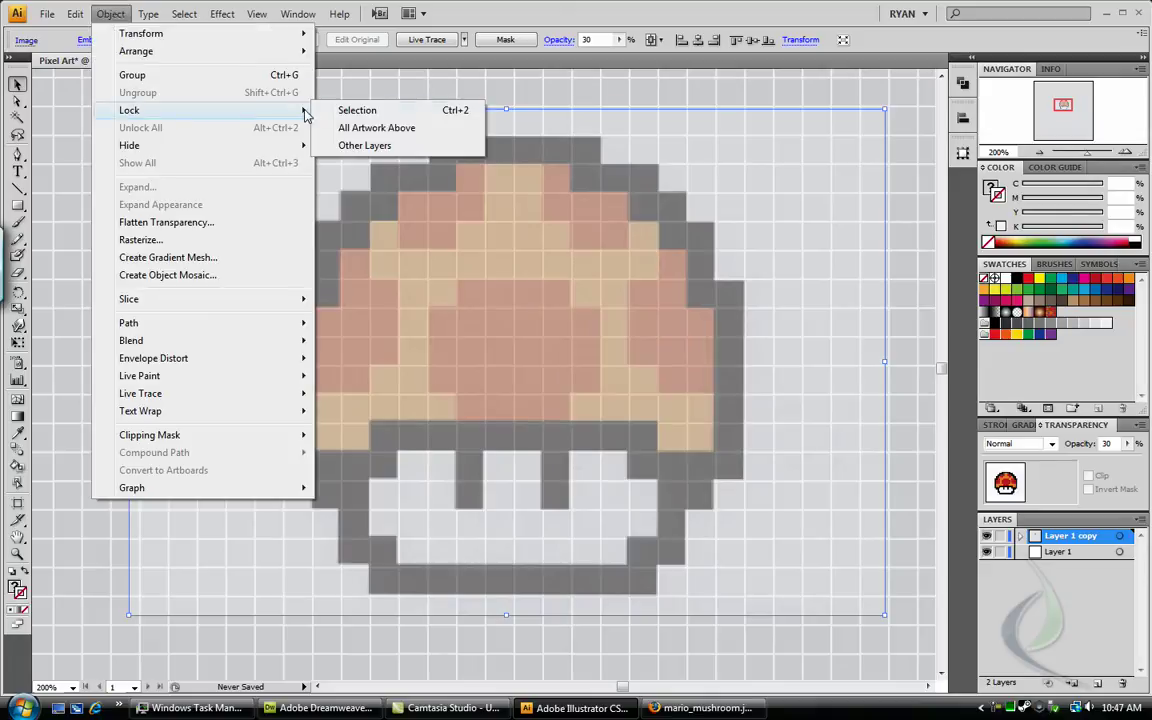
pyautogui.click(356, 110)
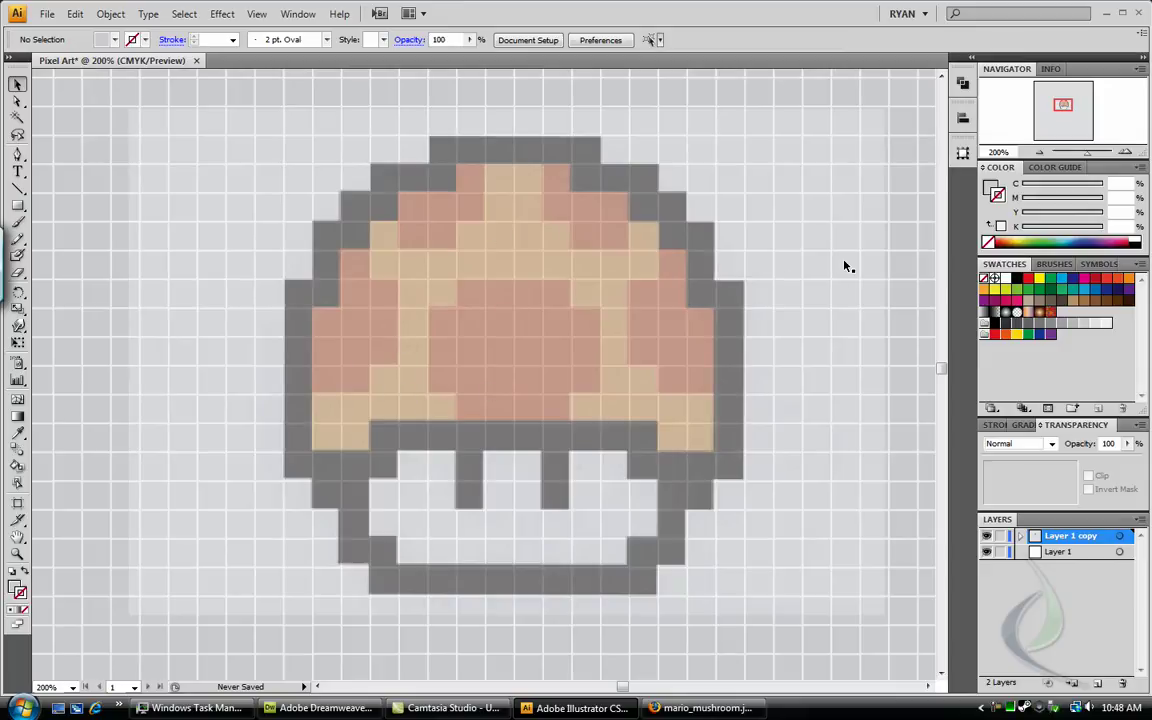
pyautogui.hotkey('ctrl', 'a')
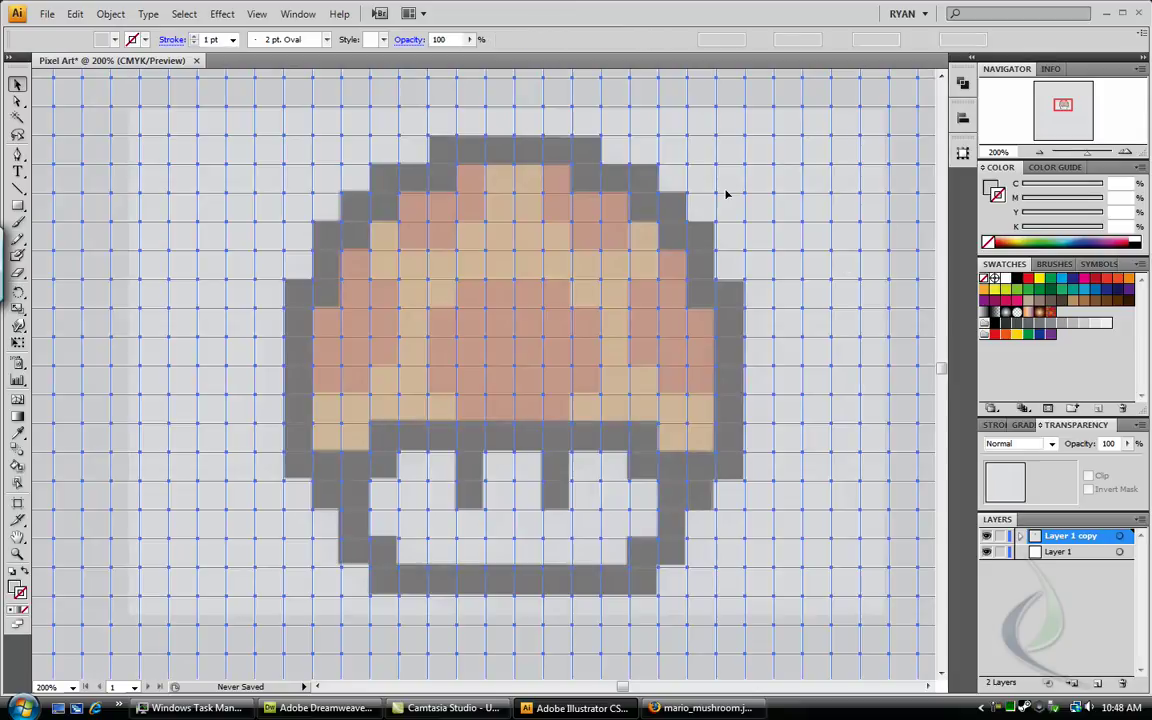
pyautogui.hotkey('ctrl', 'g')
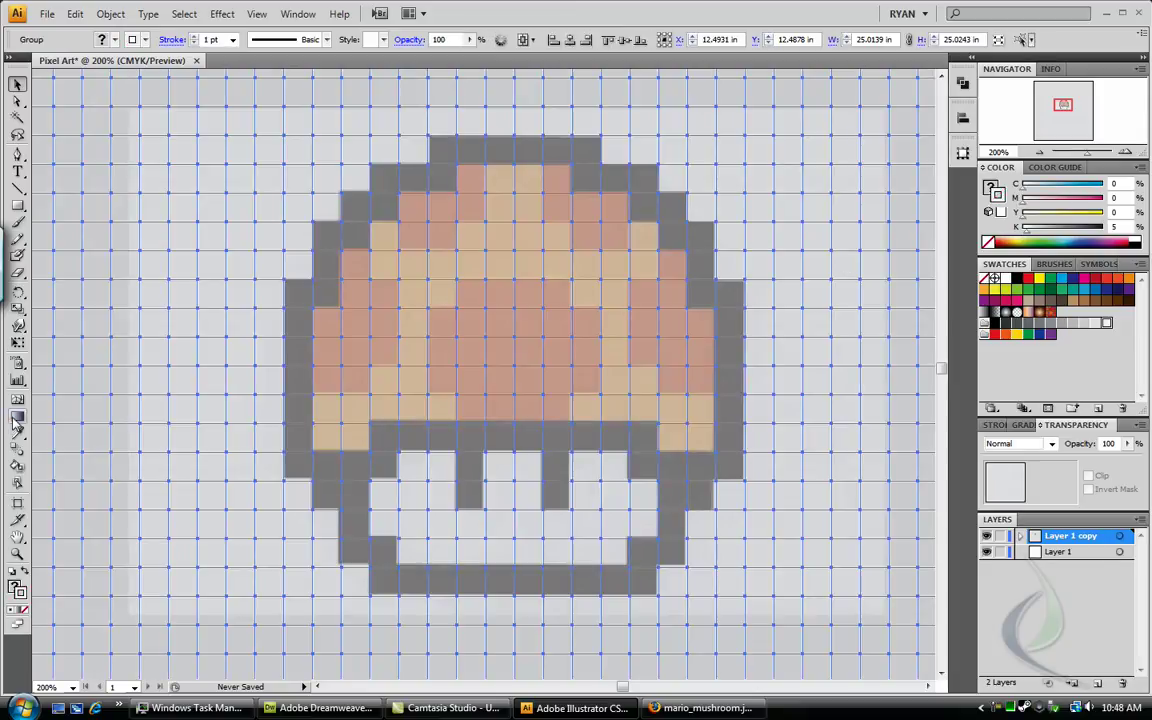
# Set a black fill (K 100) and Live Paint Bucket the grouped grid, confirming the conversion.
pyautogui.click(17, 467)
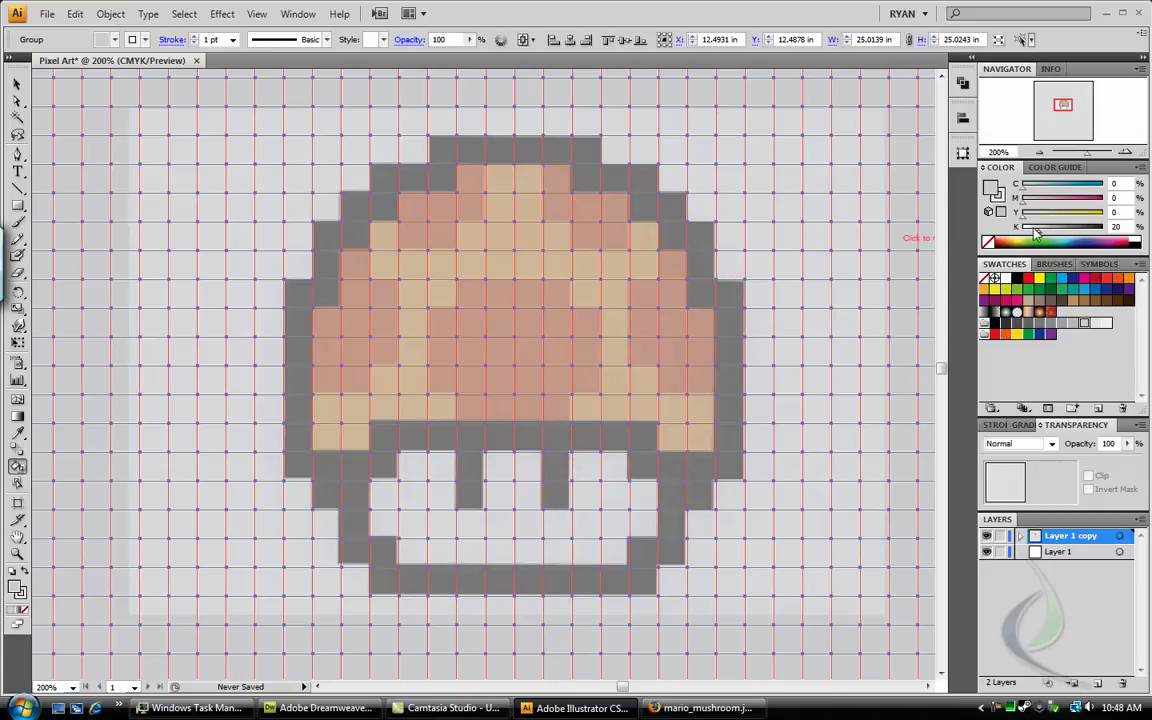
pyautogui.moveTo(1060, 229); pyautogui.dragTo(1104, 229)
pyautogui.click(714, 465)
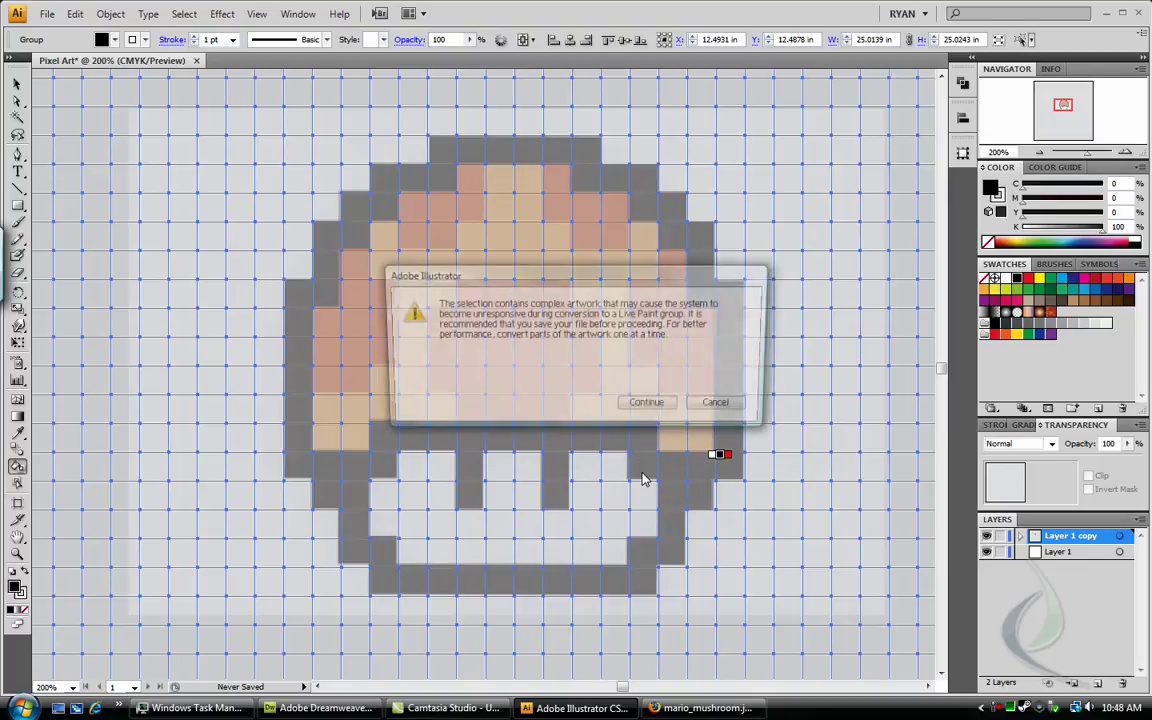
pyautogui.click(650, 406)
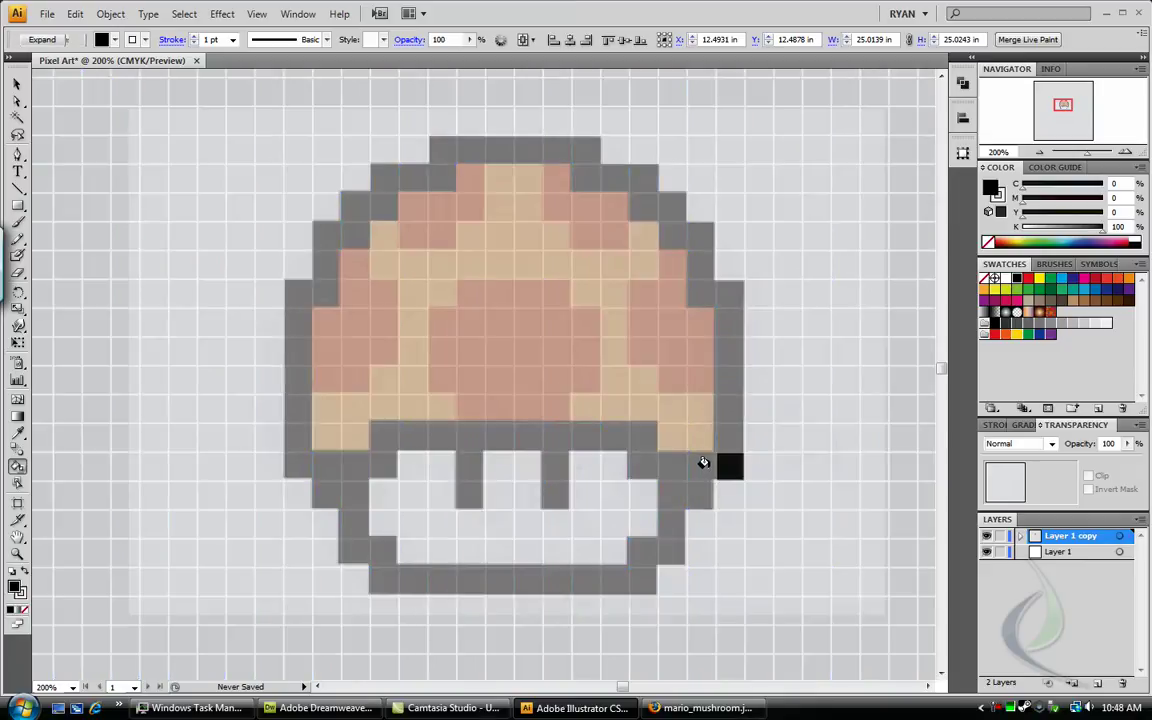
# Paint the outline cells around the mushroom's cap and stem black.
pyautogui.moveTo(642, 464)
pyautogui.mouseDown()
pyautogui.moveTo(707, 464)
pyautogui.moveTo(565, 437)
pyautogui.moveTo(375, 432)
pyautogui.moveTo(371, 456)
pyautogui.moveTo(287, 461)
pyautogui.moveTo(291, 290)
pyautogui.moveTo(316, 288)
pyautogui.moveTo(324, 233)
pyautogui.moveTo(354, 222)
pyautogui.moveTo(359, 203)
pyautogui.moveTo(387, 202)
pyautogui.moveTo(388, 170)
pyautogui.moveTo(444, 170)
pyautogui.moveTo(444, 150)
pyautogui.moveTo(584, 145)
pyautogui.moveTo(616, 174)
pyautogui.moveTo(642, 177)
pyautogui.moveTo(645, 199)
pyautogui.moveTo(663, 201)
pyautogui.moveTo(695, 241)
pyautogui.moveTo(705, 293)
pyautogui.moveTo(721, 298)
pyautogui.moveTo(727, 427)
pyautogui.mouseUp()
pyautogui.moveTo(689, 487)
pyautogui.mouseDown()
pyautogui.moveTo(665, 536)
pyautogui.moveTo(615, 573)
pyautogui.moveTo(384, 567)
pyautogui.moveTo(367, 542)
pyautogui.moveTo(345, 538)
pyautogui.moveTo(346, 487)
pyautogui.moveTo(323, 487)
pyautogui.moveTo(411, 478)
pyautogui.mouseUp()
pyautogui.moveTo(470, 452); pyautogui.dragTo(467, 490)
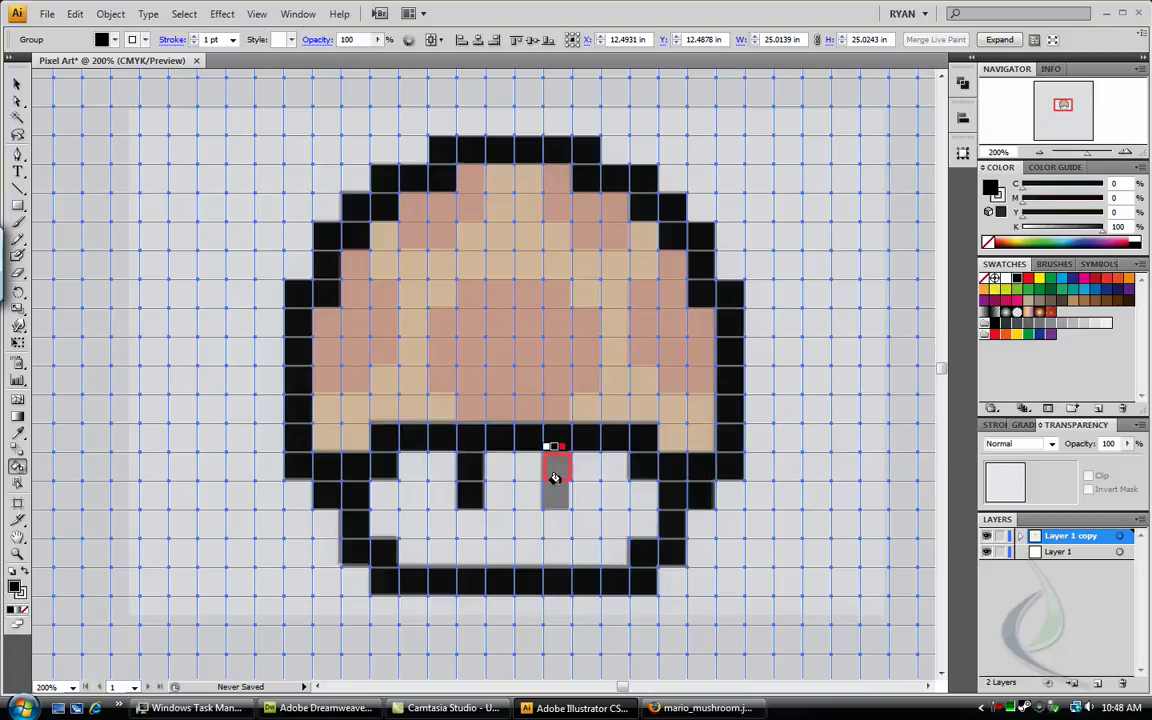
# Fill the stem's eye cells black, then paint the cap's spot cells red.
pyautogui.click(553, 475)
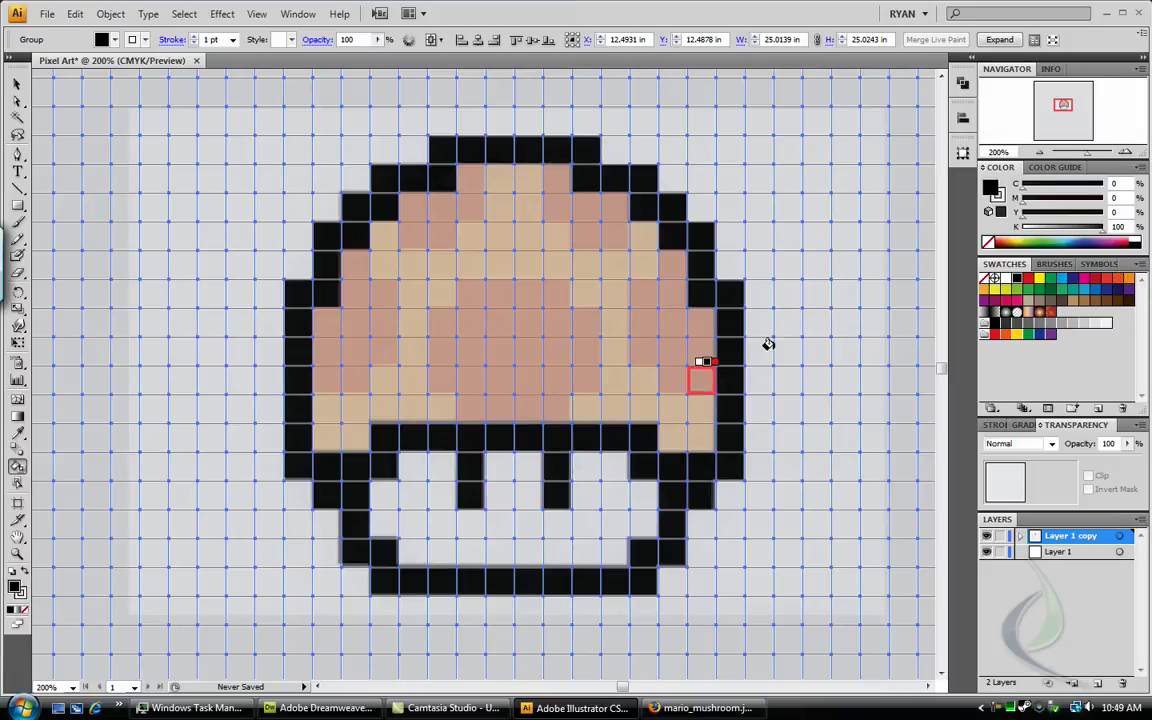
pyautogui.click(1093, 280)
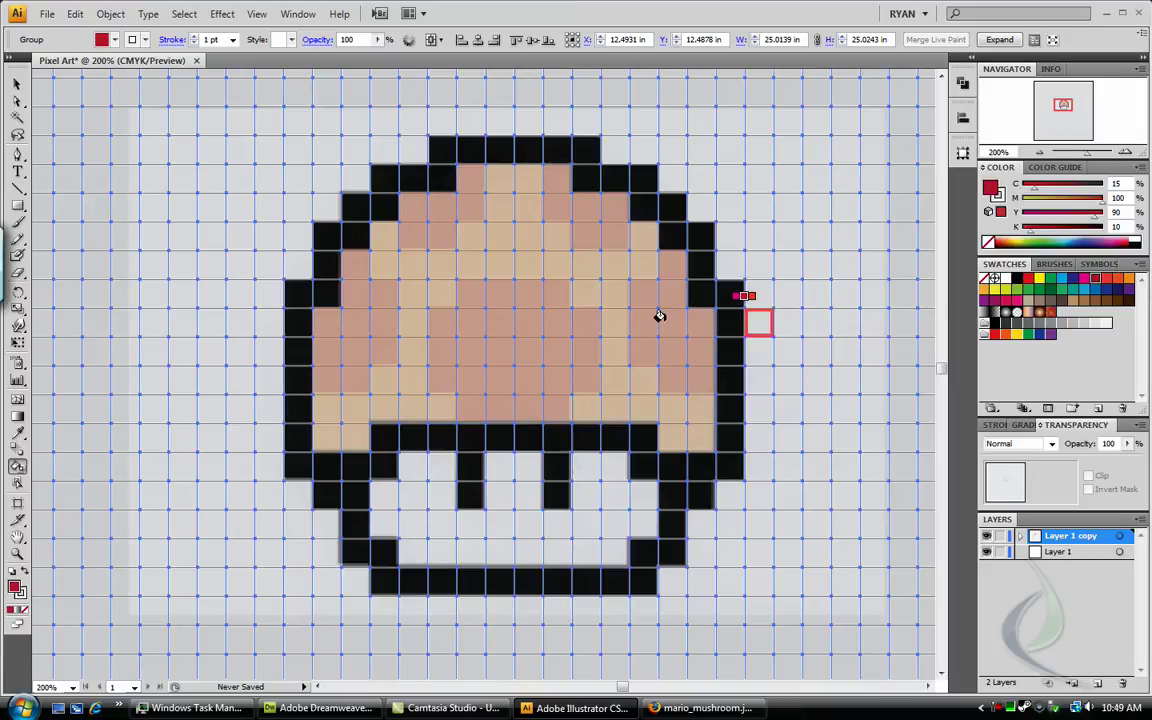
pyautogui.moveTo(492, 408)
pyautogui.mouseDown()
pyautogui.moveTo(442, 363)
pyautogui.moveTo(445, 290)
pyautogui.moveTo(550, 291)
pyautogui.moveTo(576, 321)
pyautogui.moveTo(571, 381)
pyautogui.moveTo(487, 376)
pyautogui.moveTo(497, 316)
pyautogui.moveTo(560, 295)
pyautogui.mouseUp()
pyautogui.moveTo(675, 268)
pyautogui.mouseDown()
pyautogui.moveTo(635, 293)
pyautogui.moveTo(633, 355)
pyautogui.moveTo(653, 351)
pyautogui.moveTo(694, 379)
pyautogui.moveTo(700, 328)
pyautogui.moveTo(650, 290)
pyautogui.mouseUp()
pyautogui.moveTo(607, 237)
pyautogui.mouseDown()
pyautogui.moveTo(587, 213)
pyautogui.moveTo(611, 207)
pyautogui.moveTo(552, 185)
pyautogui.mouseUp()
pyautogui.moveTo(465, 177)
pyautogui.mouseDown()
pyautogui.moveTo(460, 203)
pyautogui.moveTo(406, 221)
pyautogui.moveTo(418, 228)
pyautogui.mouseUp()
pyautogui.moveTo(355, 257)
pyautogui.mouseDown()
pyautogui.moveTo(370, 298)
pyautogui.moveTo(362, 343)
pyautogui.moveTo(316, 375)
pyautogui.moveTo(323, 320)
pyautogui.moveTo(355, 319)
pyautogui.moveTo(360, 330)
pyautogui.mouseUp()
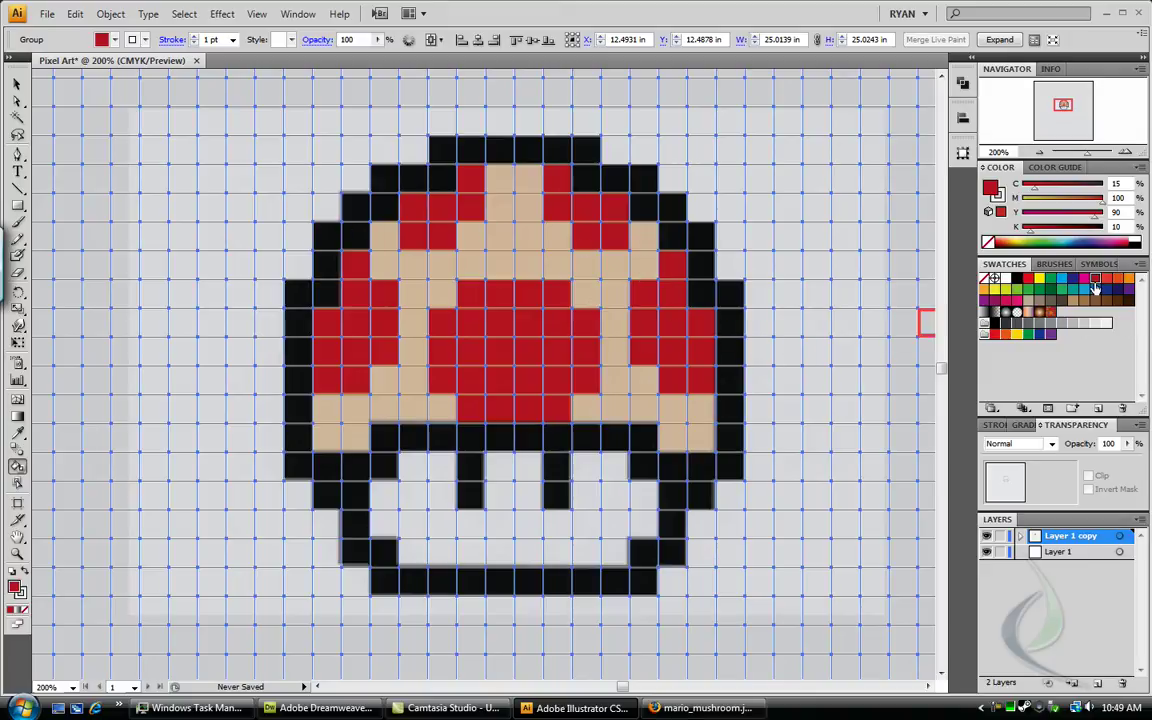
# Pick a light tan fill and paint the remaining pale cells across the cap.
pyautogui.click(1106, 324)
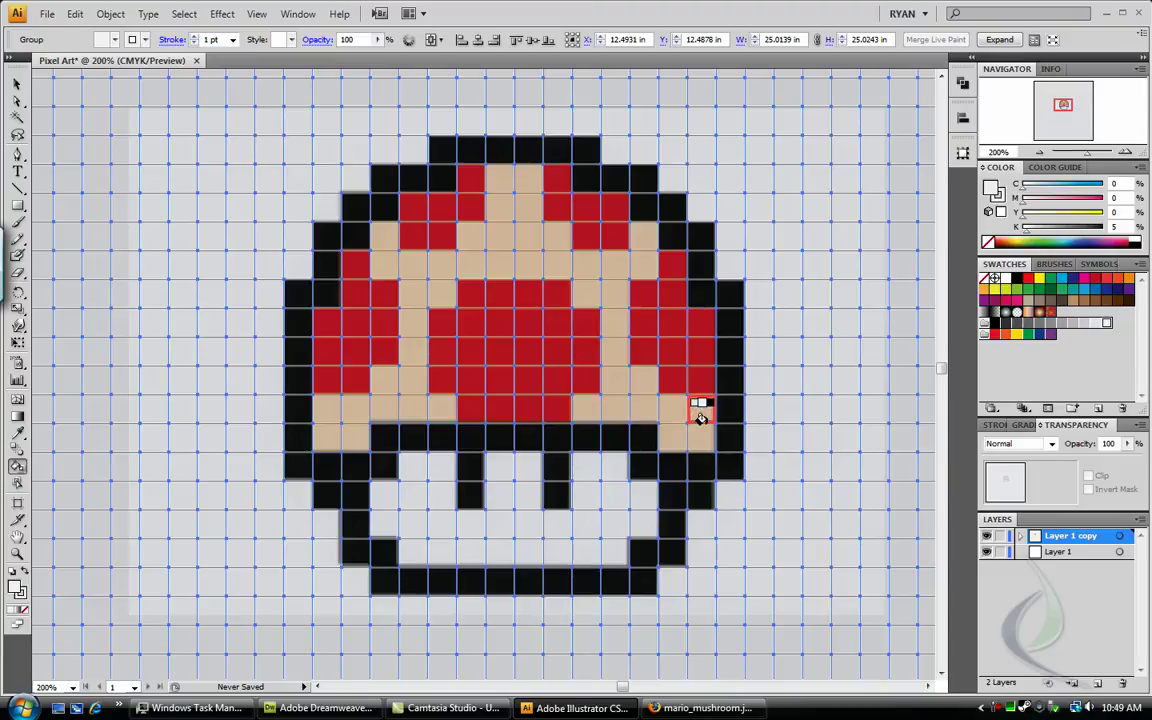
pyautogui.moveTo(700, 422)
pyautogui.mouseDown()
pyautogui.moveTo(674, 404)
pyautogui.moveTo(597, 404)
pyautogui.moveTo(620, 397)
pyautogui.mouseUp()
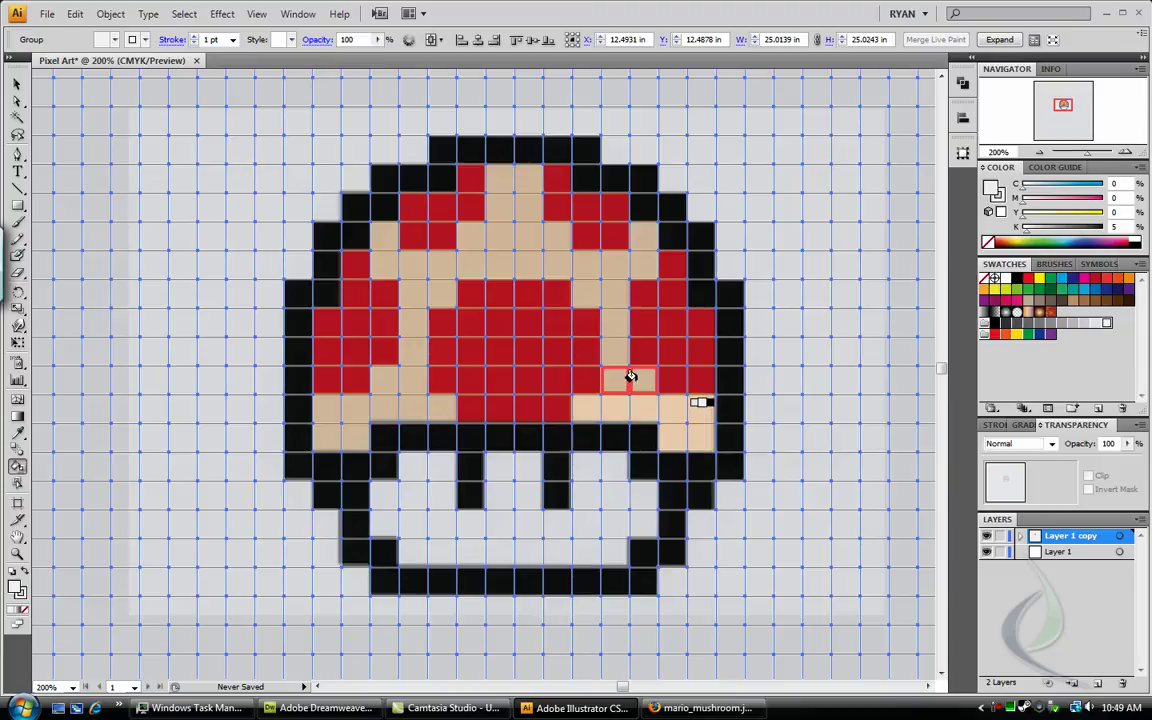
pyautogui.moveTo(630, 378)
pyautogui.mouseDown()
pyautogui.moveTo(609, 286)
pyautogui.moveTo(587, 289)
pyautogui.moveTo(586, 264)
pyautogui.moveTo(632, 240)
pyautogui.mouseUp()
pyautogui.moveTo(556, 262)
pyautogui.mouseDown()
pyautogui.moveTo(527, 242)
pyautogui.moveTo(522, 258)
pyautogui.moveTo(515, 163)
pyautogui.moveTo(496, 188)
pyautogui.moveTo(490, 255)
pyautogui.moveTo(463, 241)
pyautogui.moveTo(443, 292)
pyautogui.moveTo(413, 293)
pyautogui.moveTo(412, 254)
pyautogui.moveTo(382, 242)
pyautogui.mouseUp()
pyautogui.moveTo(417, 292)
pyautogui.mouseDown()
pyautogui.moveTo(415, 390)
pyautogui.moveTo(437, 397)
pyautogui.moveTo(378, 390)
pyautogui.moveTo(382, 377)
pyautogui.moveTo(323, 412)
pyautogui.moveTo(350, 427)
pyautogui.mouseUp()
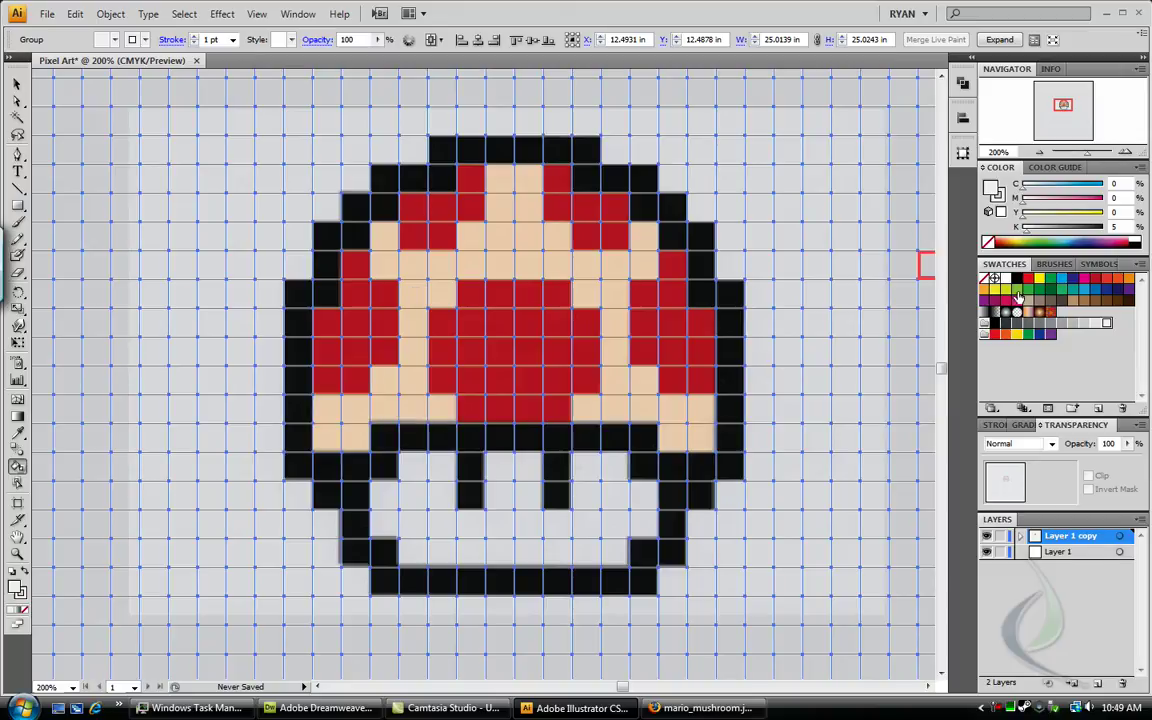
# Paint the cap's lower-right cells light green and the tan spot cells dark green.
pyautogui.click(1017, 291)
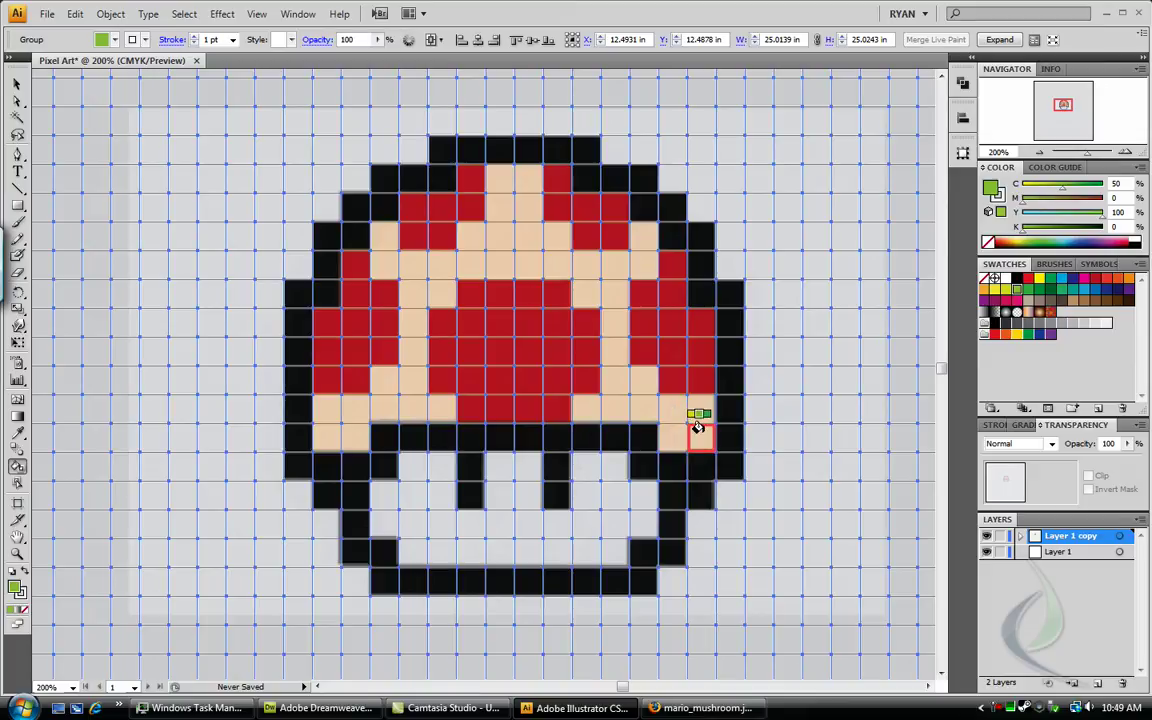
pyautogui.moveTo(680, 408)
pyautogui.mouseDown()
pyautogui.moveTo(566, 401)
pyautogui.moveTo(643, 381)
pyautogui.moveTo(611, 372)
pyautogui.moveTo(589, 301)
pyautogui.moveTo(645, 231)
pyautogui.moveTo(606, 265)
pyautogui.moveTo(513, 250)
pyautogui.moveTo(550, 250)
pyautogui.mouseUp()
pyautogui.click(1040, 291)
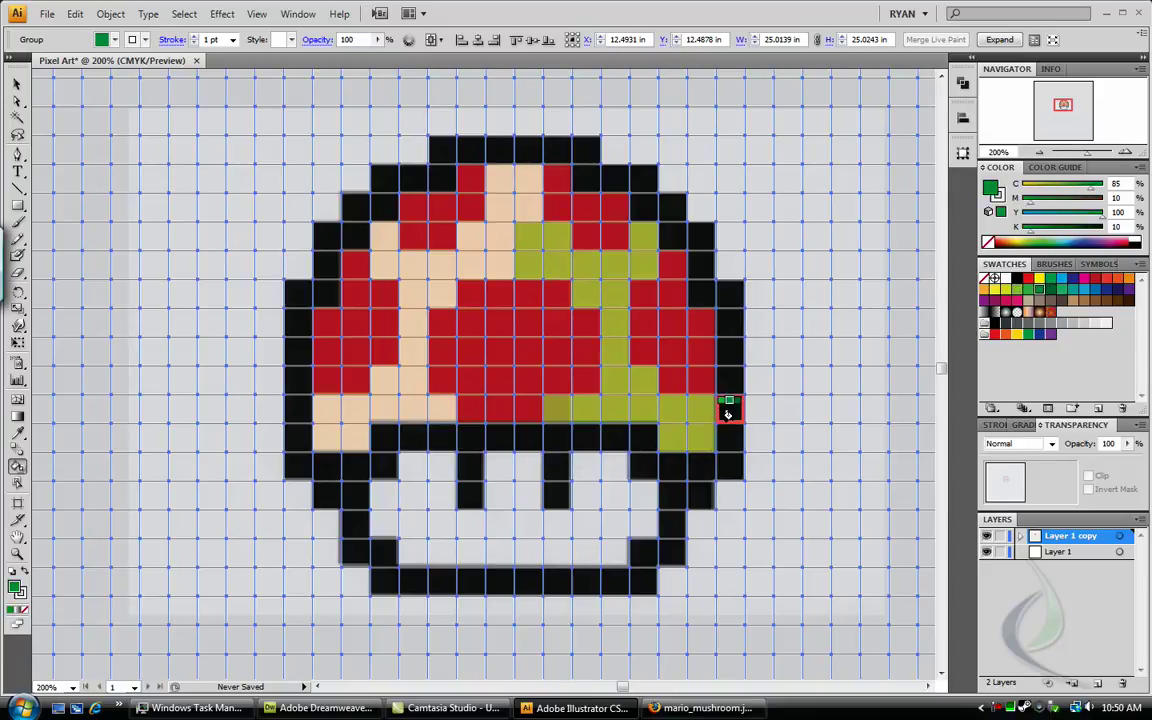
pyautogui.moveTo(728, 404)
pyautogui.mouseDown()
pyautogui.moveTo(689, 397)
pyautogui.moveTo(673, 422)
pyautogui.moveTo(671, 411)
pyautogui.moveTo(559, 405)
pyautogui.moveTo(636, 401)
pyautogui.moveTo(645, 390)
pyautogui.moveTo(620, 377)
pyautogui.moveTo(616, 269)
pyautogui.moveTo(592, 284)
pyautogui.moveTo(640, 267)
pyautogui.moveTo(643, 237)
pyautogui.mouseUp()
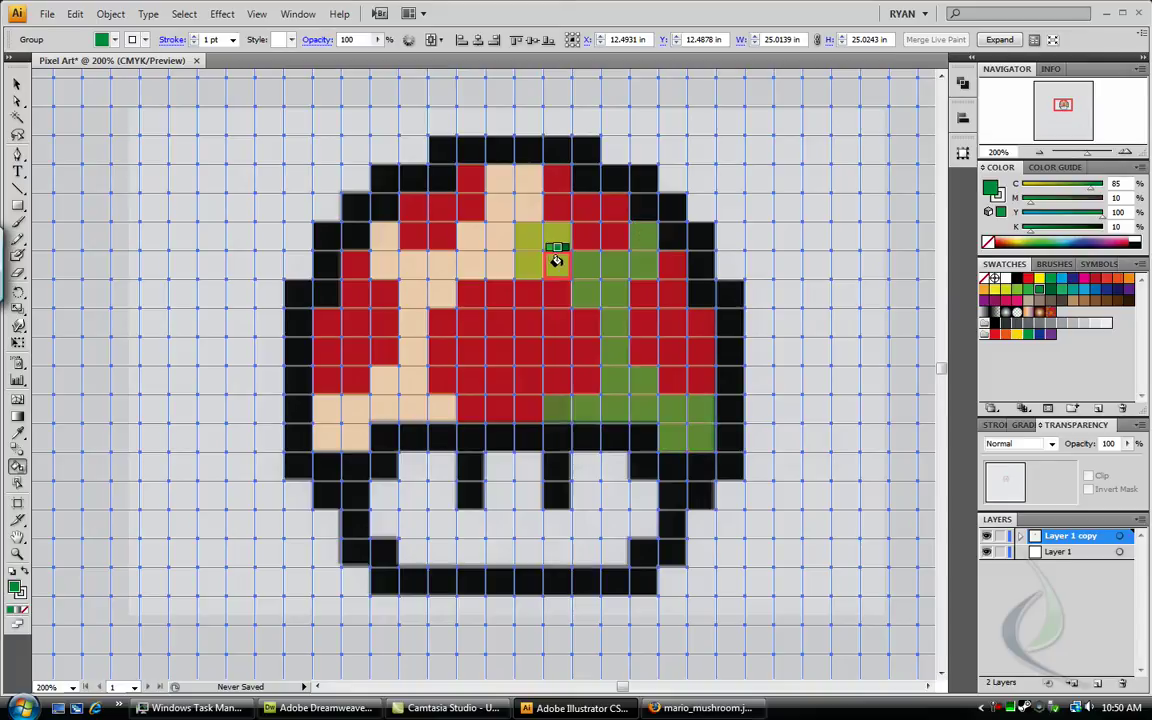
pyautogui.click(518, 259)
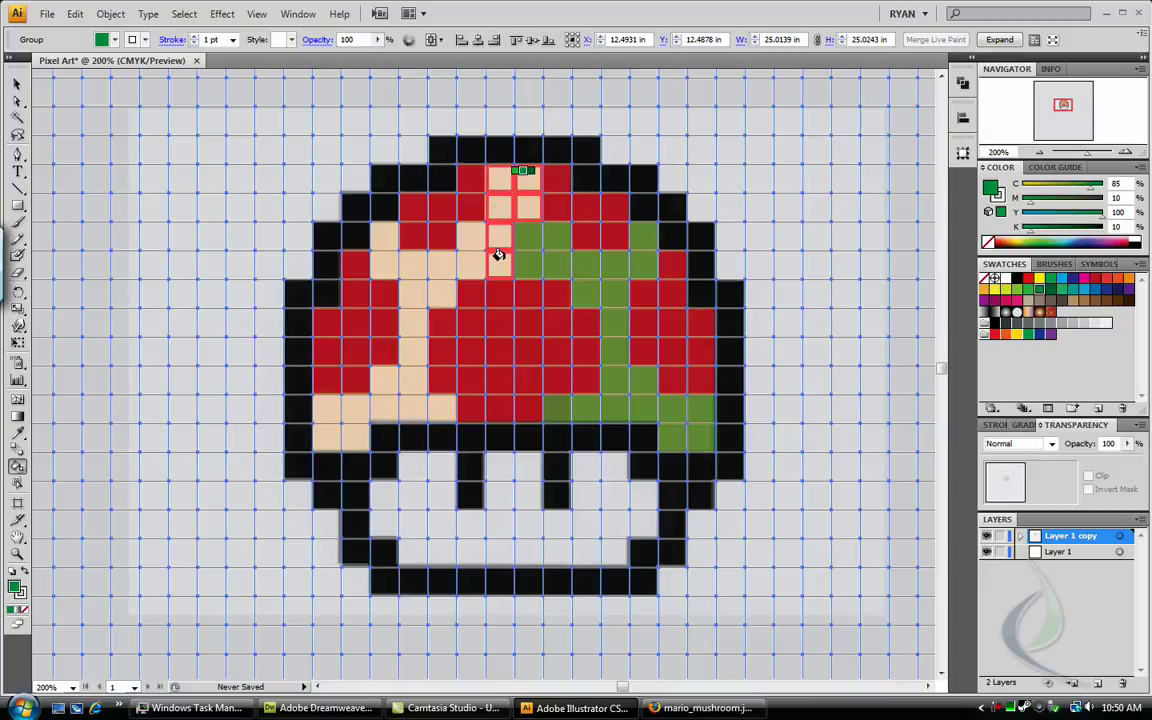
pyautogui.moveTo(467, 255)
pyautogui.mouseDown()
pyautogui.moveTo(407, 264)
pyautogui.moveTo(381, 232)
pyautogui.moveTo(429, 275)
pyautogui.moveTo(402, 287)
pyautogui.moveTo(418, 393)
pyautogui.moveTo(440, 403)
pyautogui.moveTo(383, 378)
pyautogui.moveTo(373, 402)
pyautogui.moveTo(340, 418)
pyautogui.mouseUp()
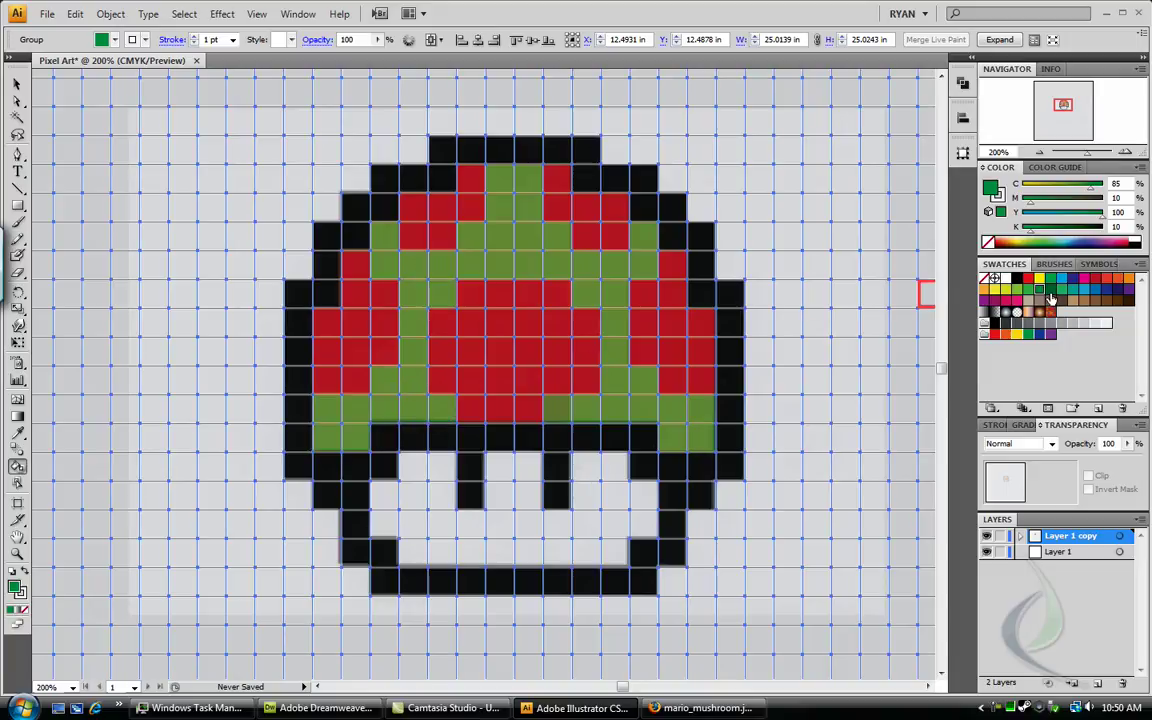
# Recolour all remaining red cells on the cap light green.
pyautogui.click(1015, 290)
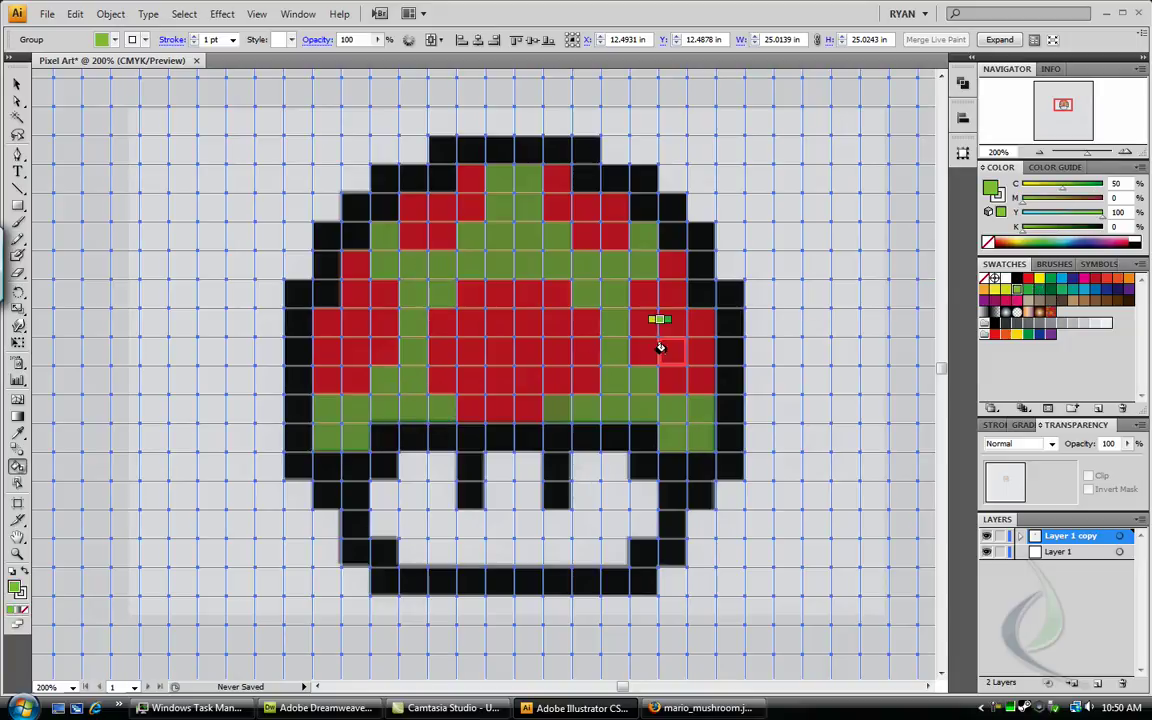
pyautogui.moveTo(697, 335); pyautogui.dragTo(637, 344)
pyautogui.moveTo(669, 268); pyautogui.dragTo(667, 266)
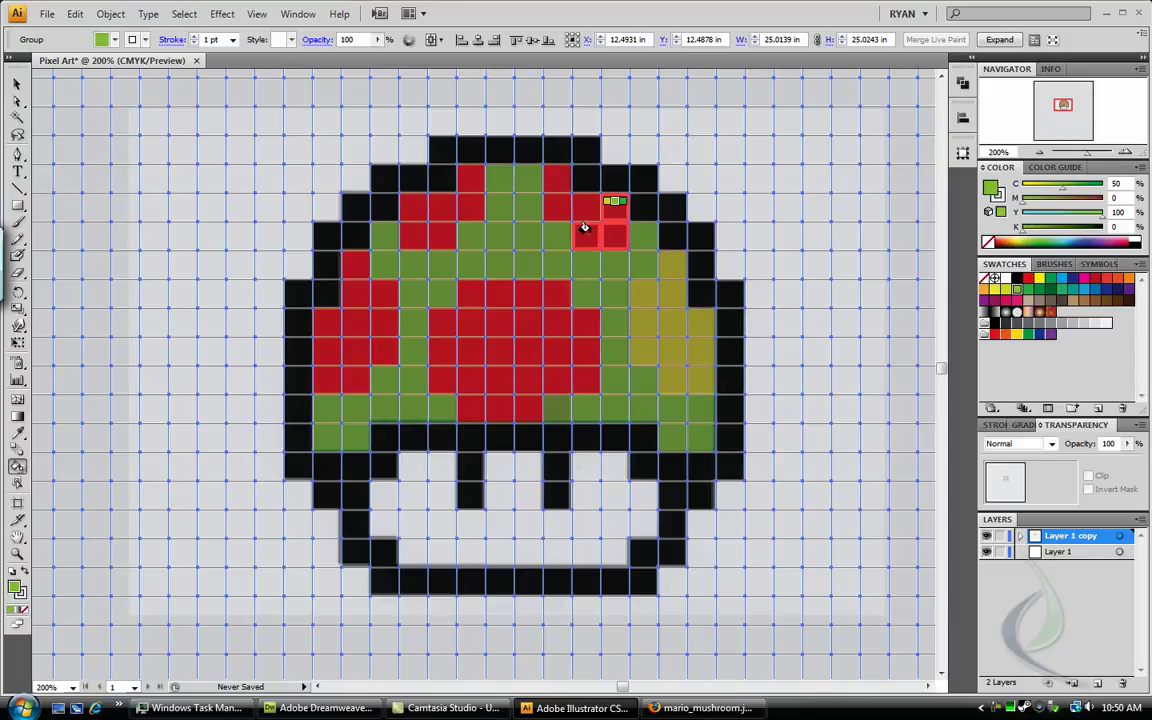
pyautogui.click(549, 191)
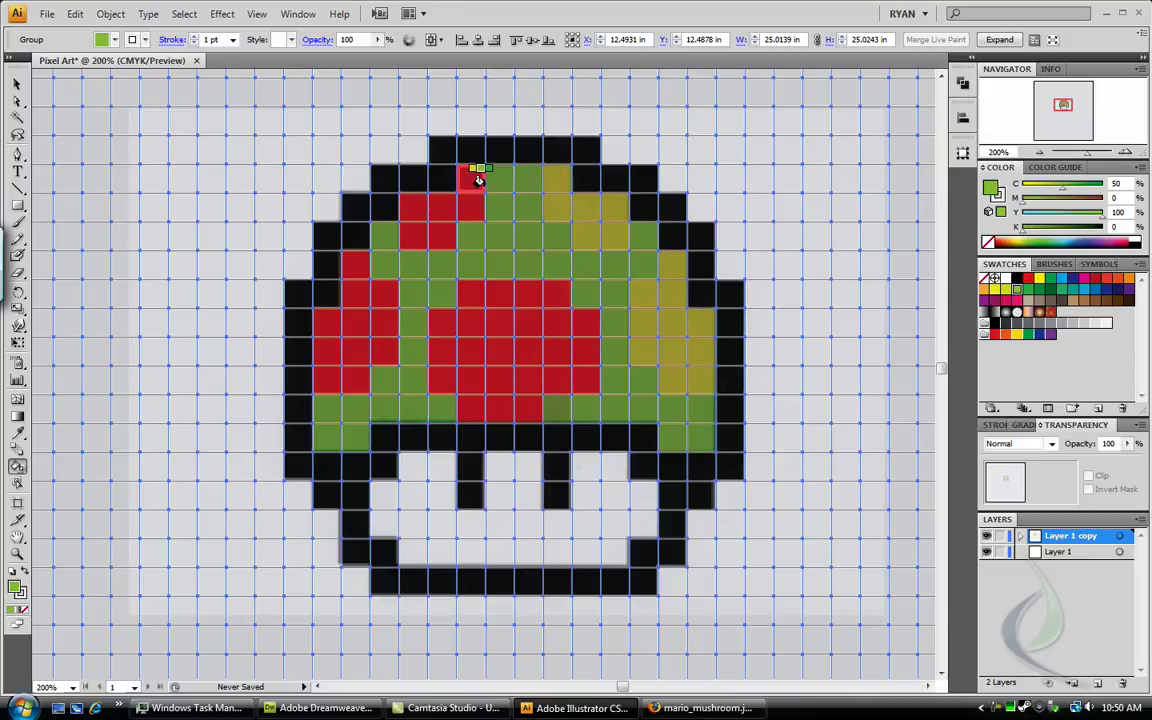
pyautogui.click(430, 225)
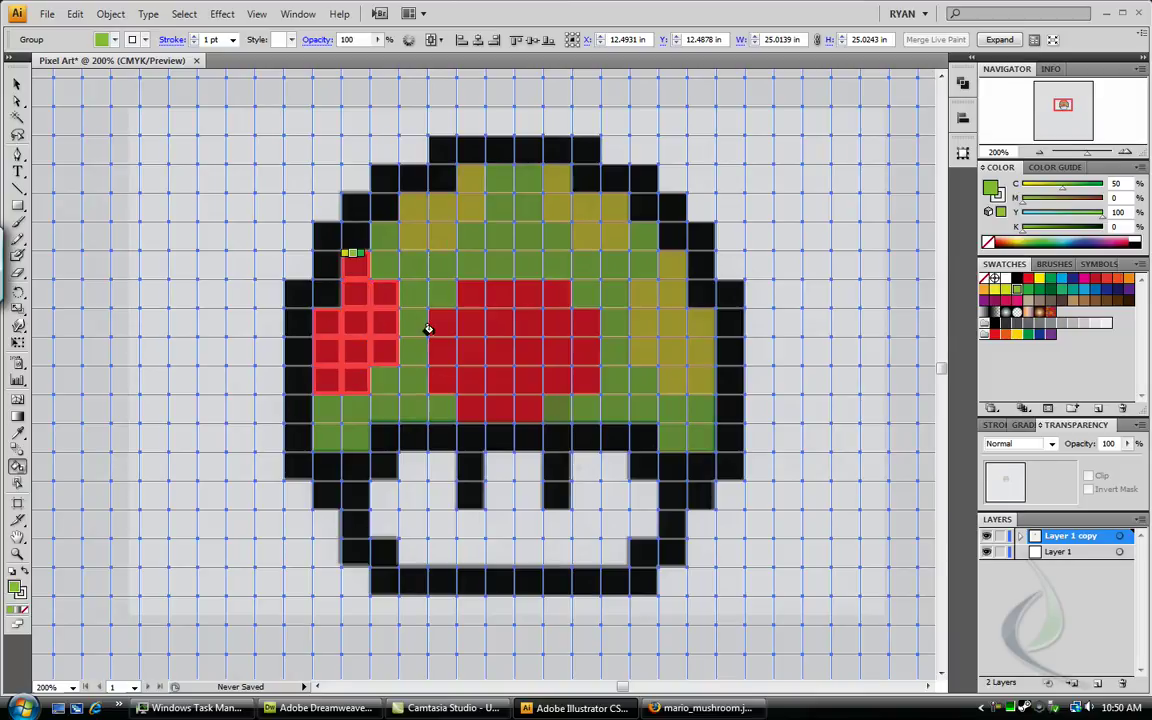
pyautogui.click(369, 297)
pyautogui.click(462, 291)
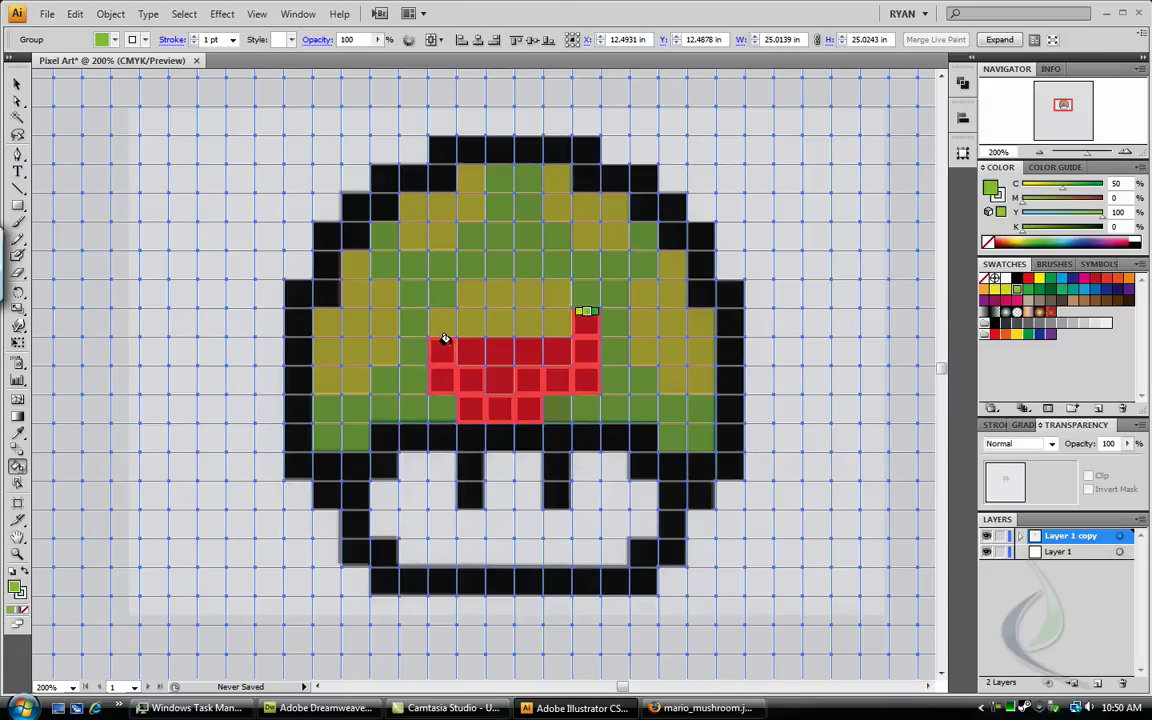
pyautogui.click(525, 352)
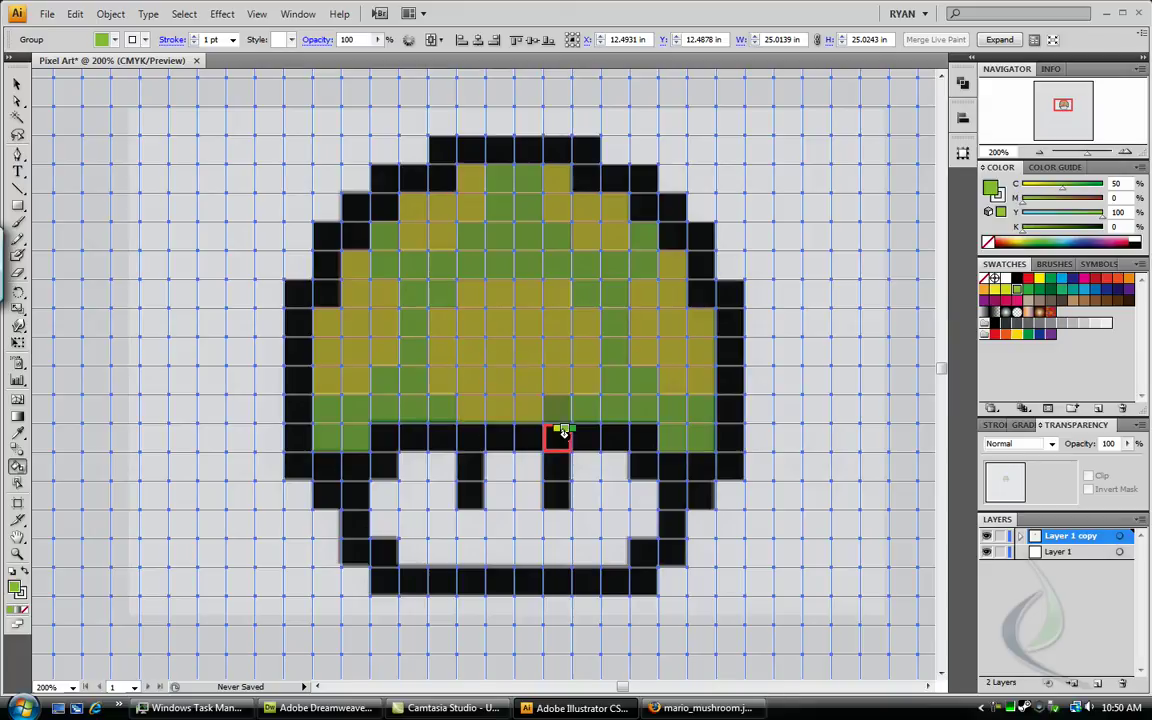
pyautogui.click(499, 380)
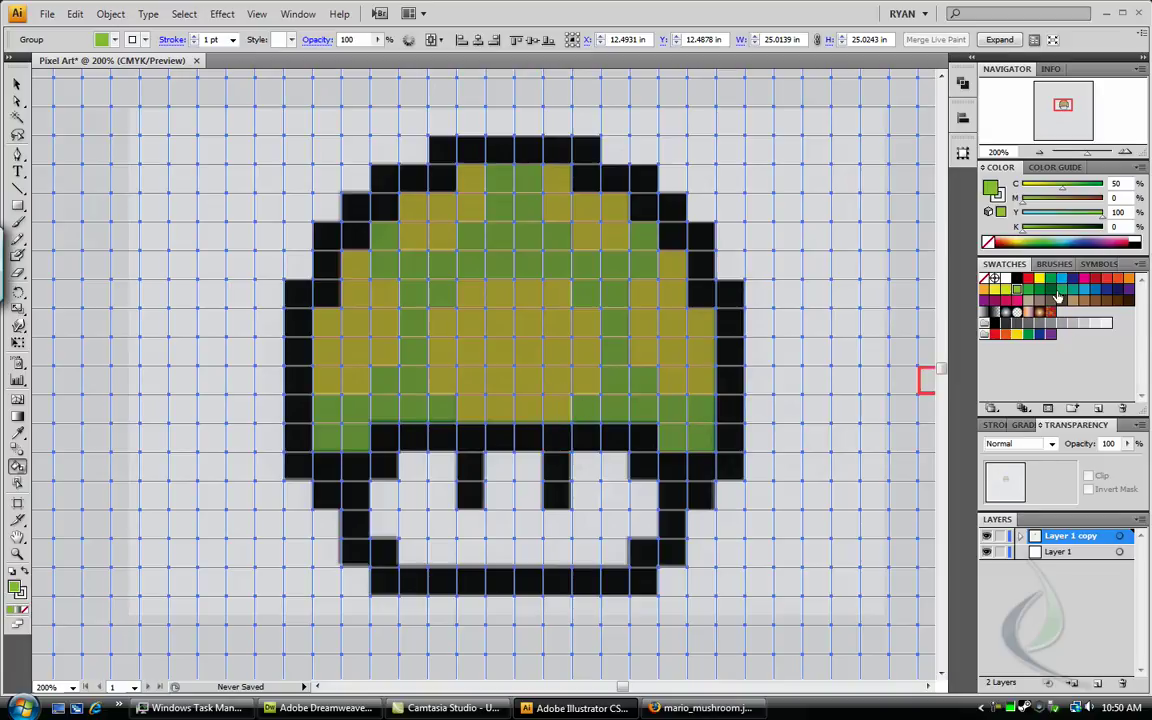
# Fill the mushroom's face cells with near-white.
pyautogui.click(1104, 323)
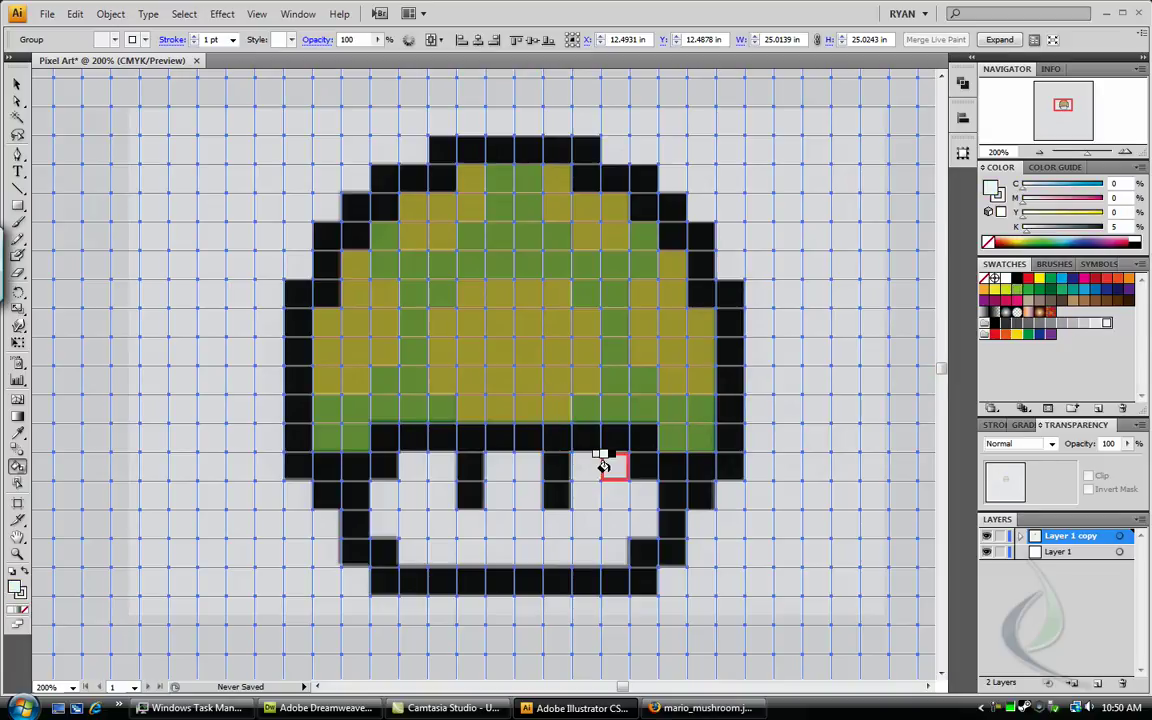
pyautogui.moveTo(592, 527)
pyautogui.mouseDown()
pyautogui.moveTo(609, 485)
pyautogui.moveTo(630, 510)
pyautogui.moveTo(553, 535)
pyautogui.moveTo(524, 512)
pyautogui.moveTo(520, 462)
pyautogui.moveTo(500, 476)
pyautogui.moveTo(518, 536)
pyautogui.moveTo(420, 548)
pyautogui.moveTo(407, 536)
pyautogui.moveTo(456, 523)
pyautogui.moveTo(375, 509)
pyautogui.moveTo(420, 490)
pyautogui.moveTo(427, 468)
pyautogui.moveTo(444, 499)
pyautogui.moveTo(396, 442)
pyautogui.mouseUp()
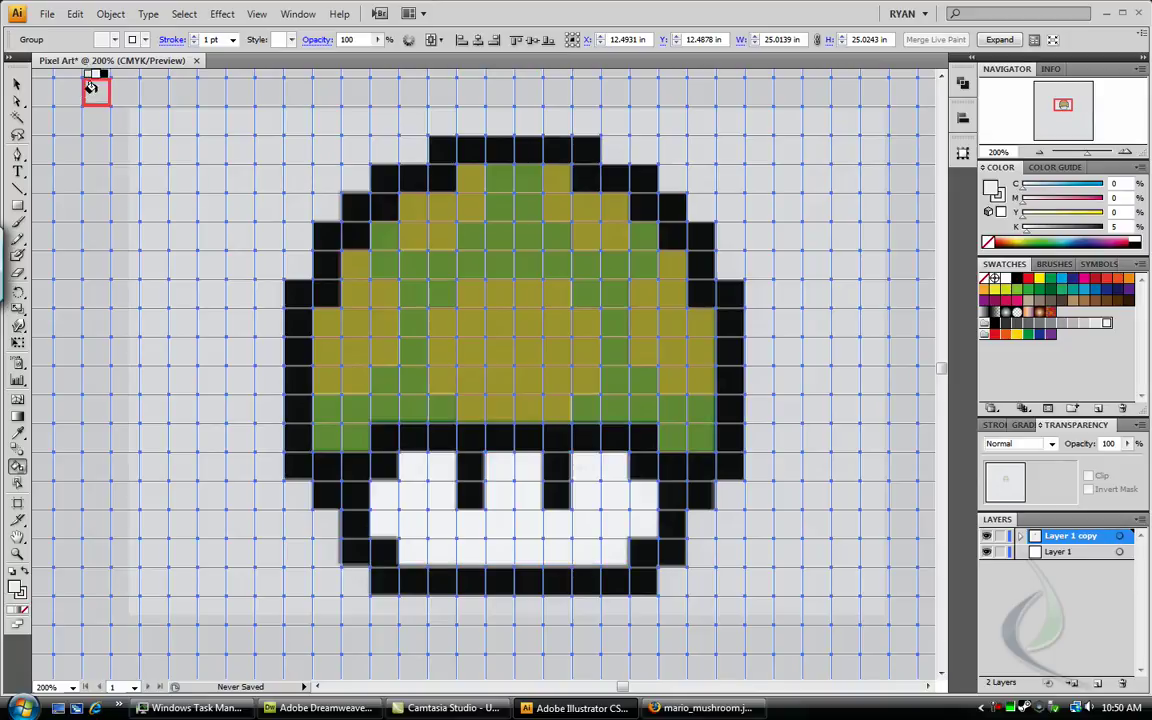
pyautogui.click(18, 86)
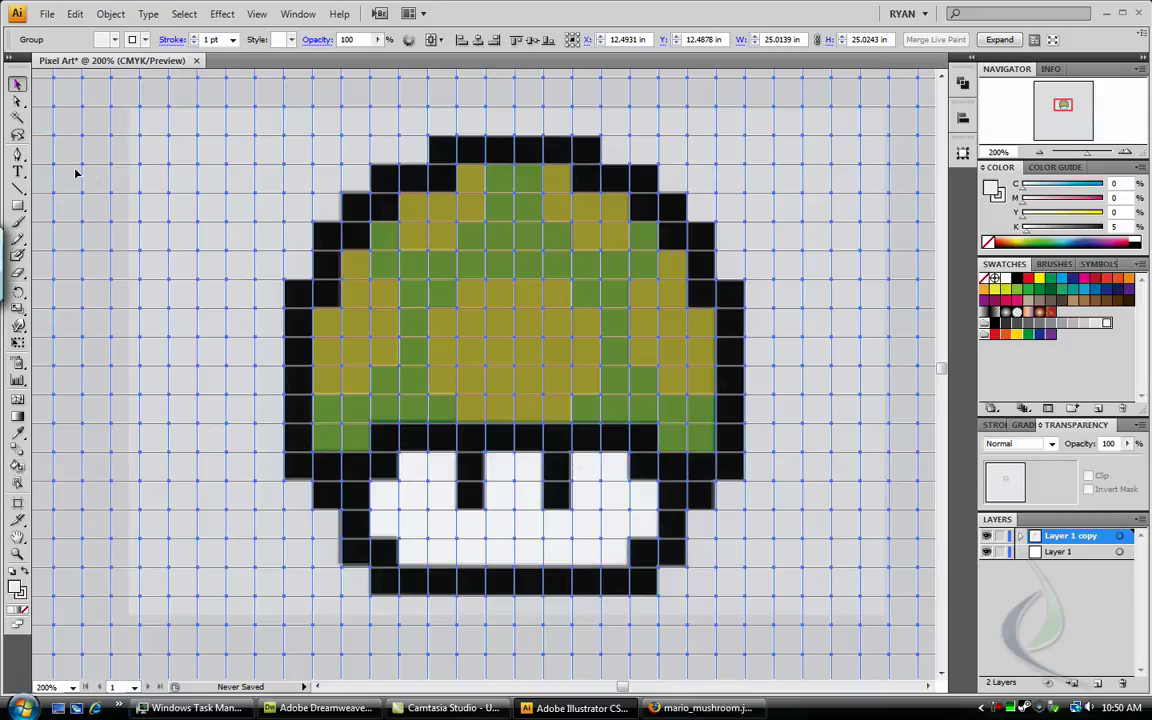
# Unlock all objects, delete the faded tracing image, and zoom out to 33.33%.
pyautogui.click(111, 13)
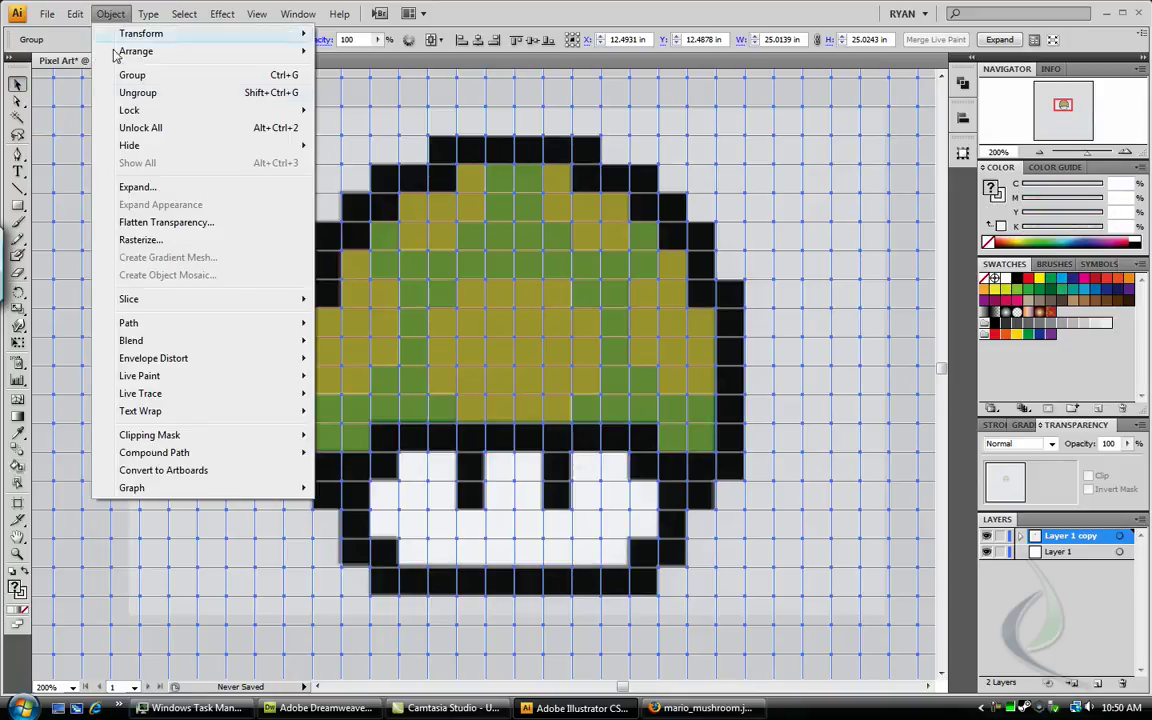
pyautogui.click(140, 128)
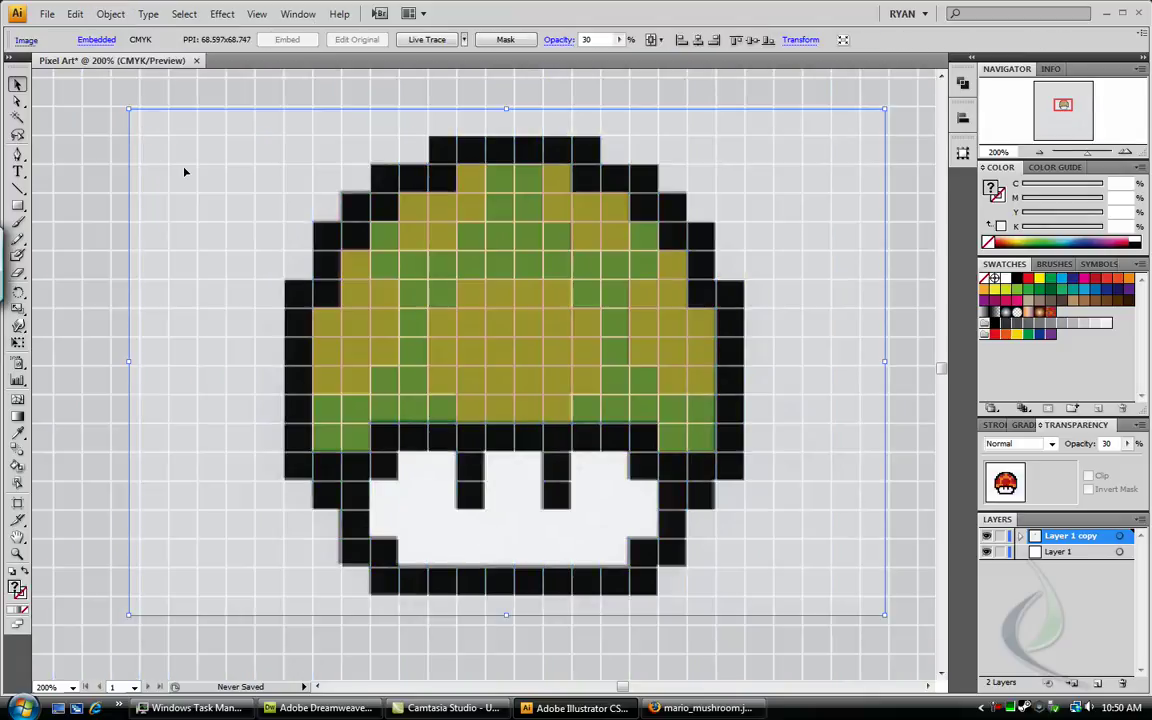
pyautogui.press('Delete')
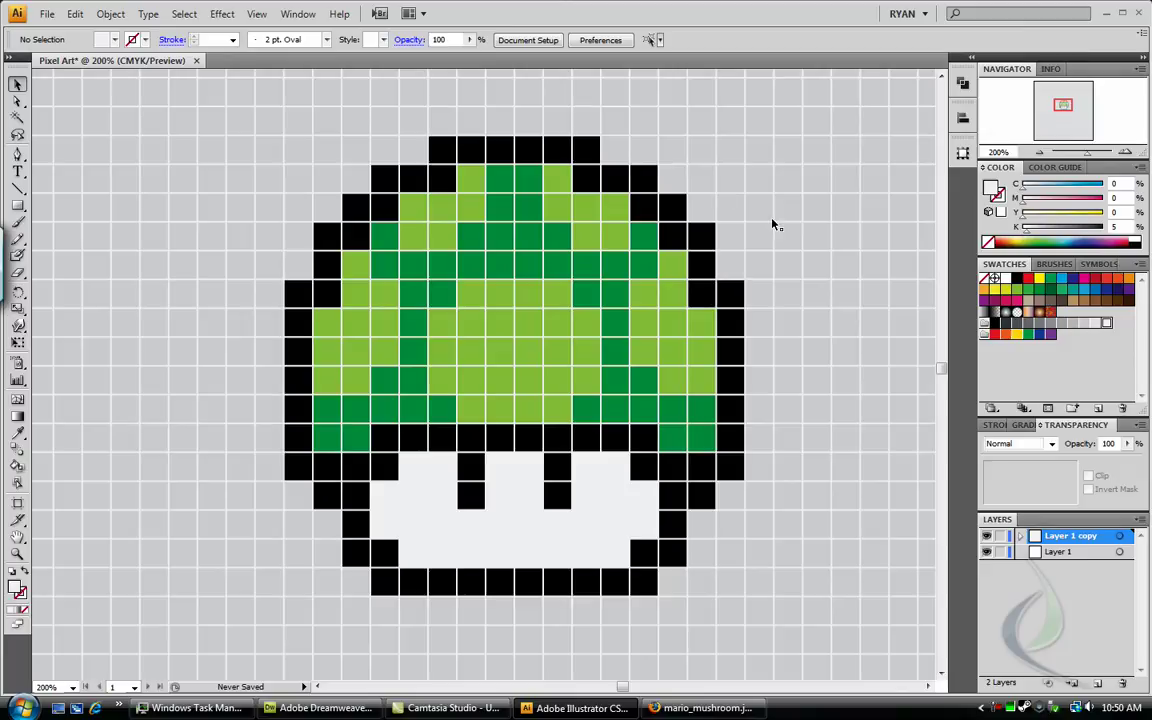
pyautogui.click(1037, 152)
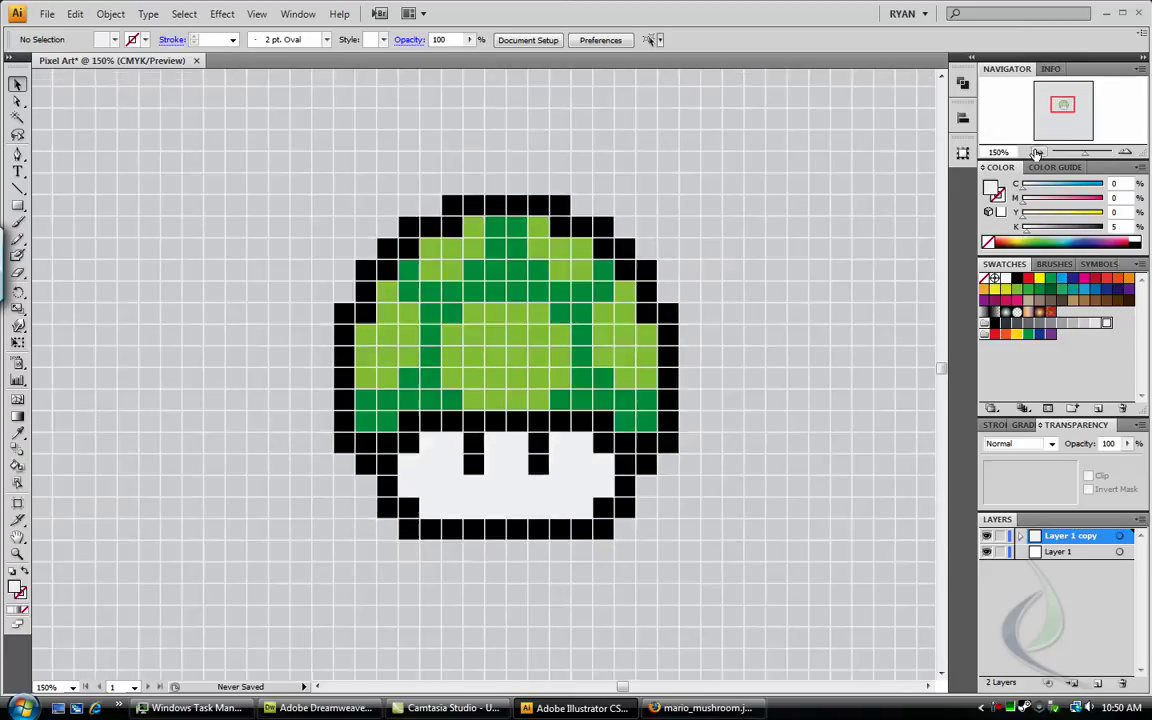
pyautogui.click(1037, 152)
pyautogui.click(1037, 152)
pyautogui.click(1037, 152)
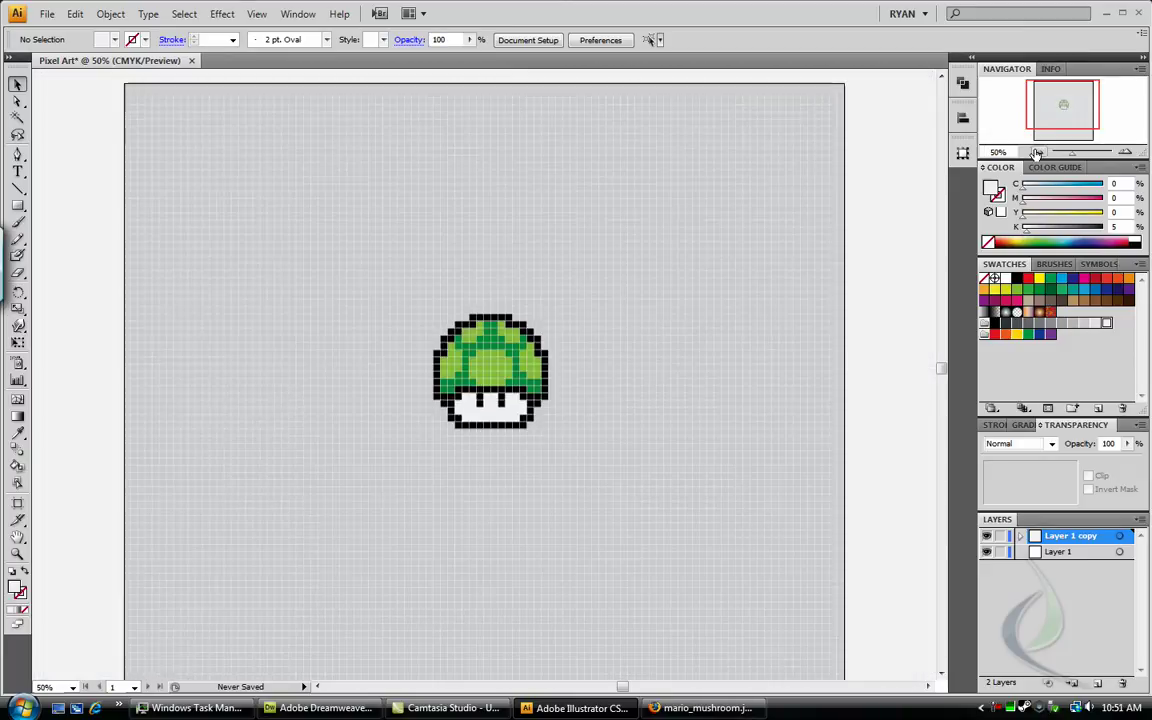
pyautogui.moveTo(671, 537); pyautogui.dragTo(646, 506)
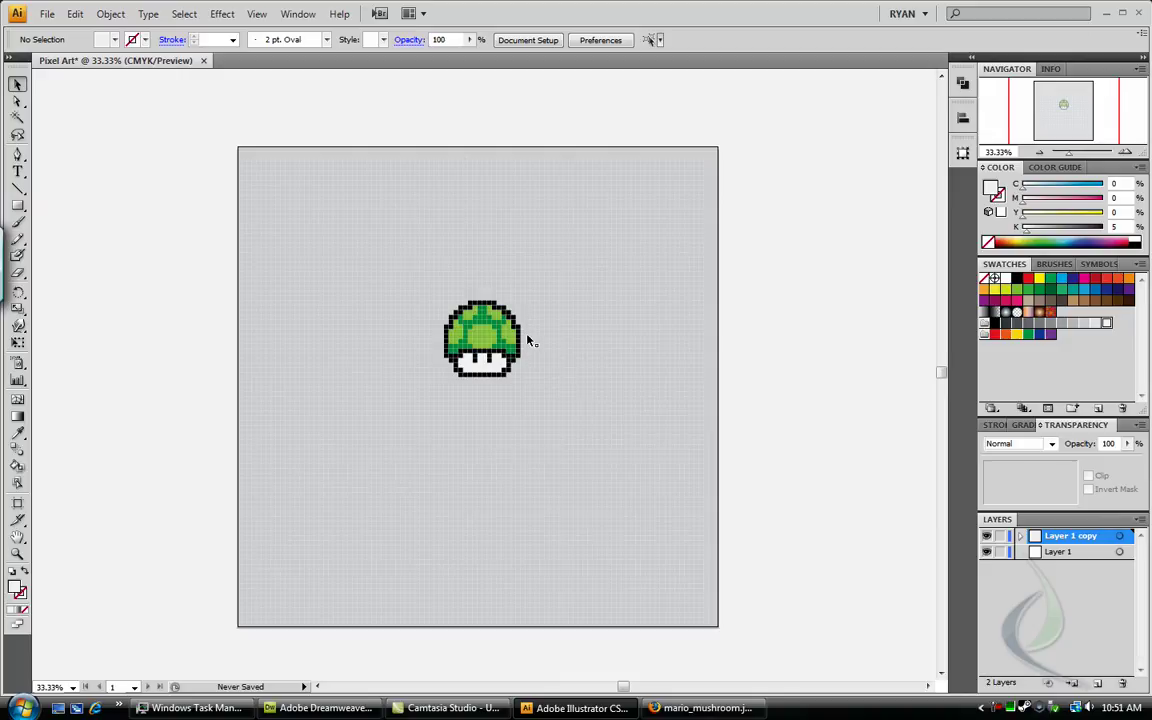
# Select all and scale the whole pixel grid up toward the bottom right.
pyautogui.hotkey('ctrl', 'a')
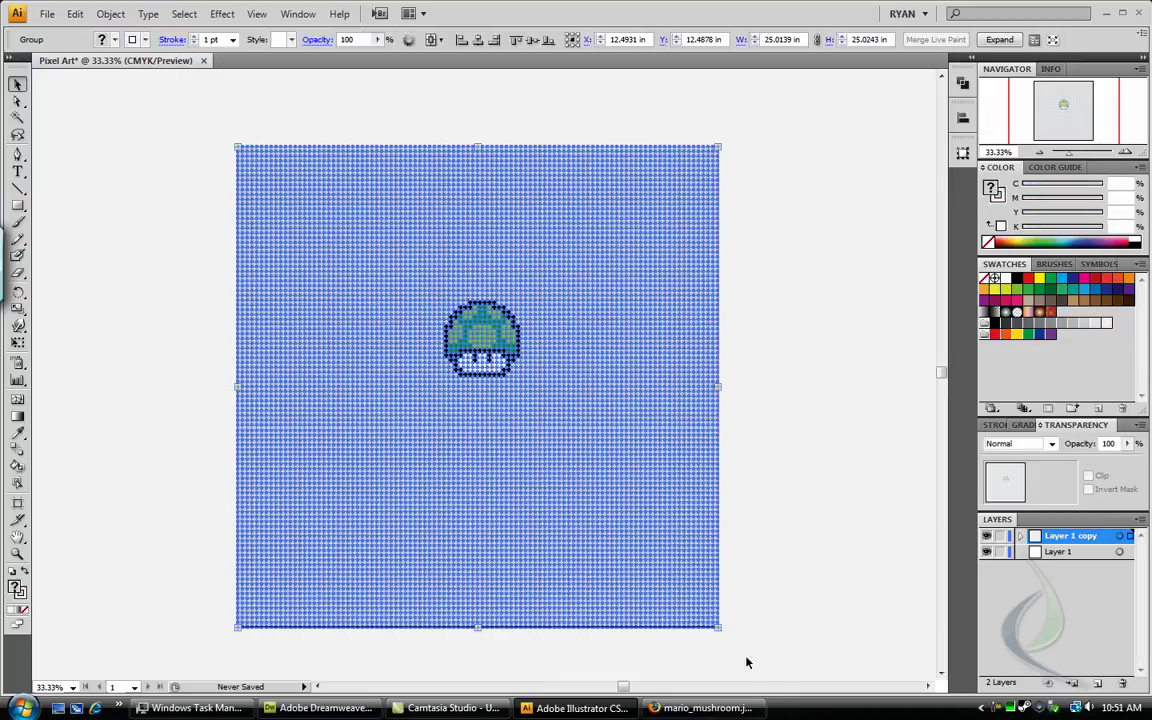
pyautogui.moveTo(719, 628); pyautogui.dragTo(940, 672)
pyautogui.click(868, 373)
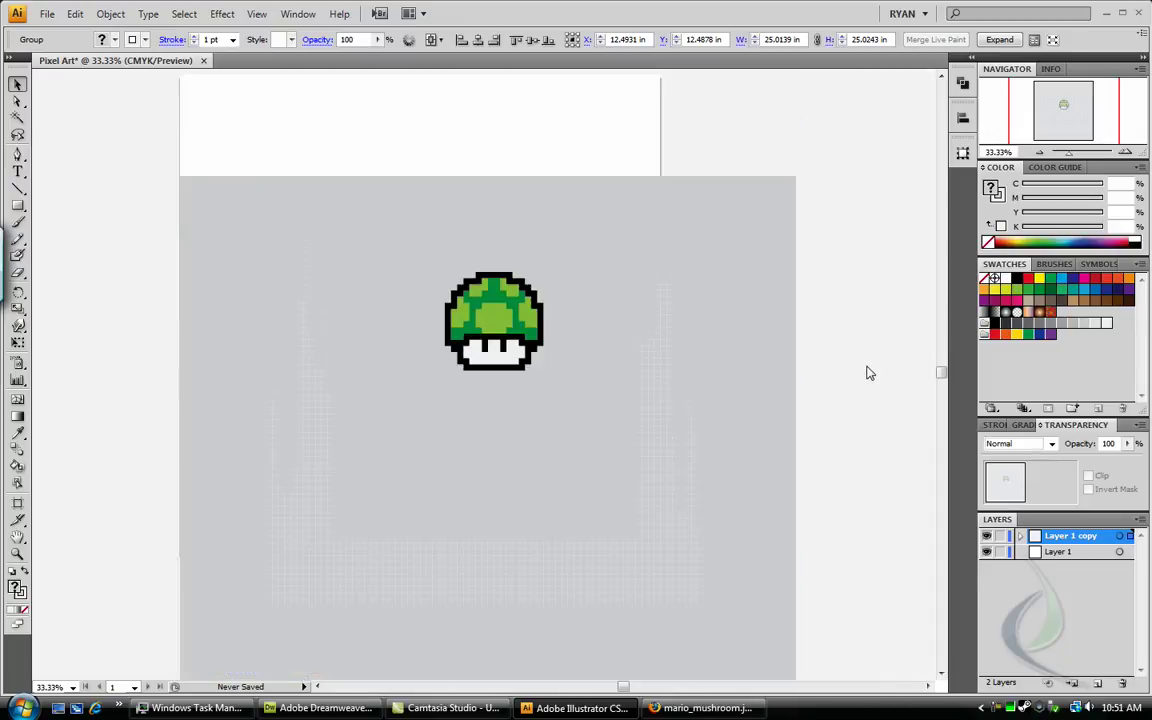
# Zoom in on the mushroom, return to 100%, and select every pixel square.
pyautogui.click(18, 554)
pyautogui.moveTo(565, 374); pyautogui.dragTo(430, 276)
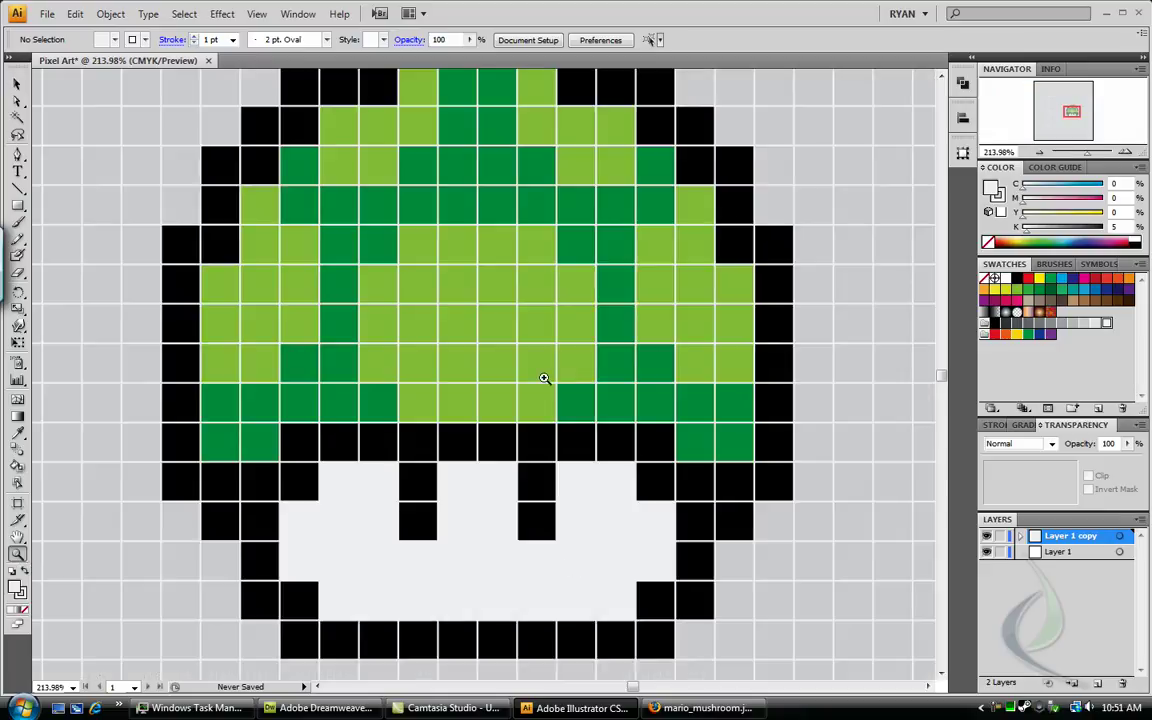
pyautogui.moveTo(1040, 153); pyautogui.dragTo(1038, 153)
pyautogui.press('v')
pyautogui.hotkey('ctrl', 'a')
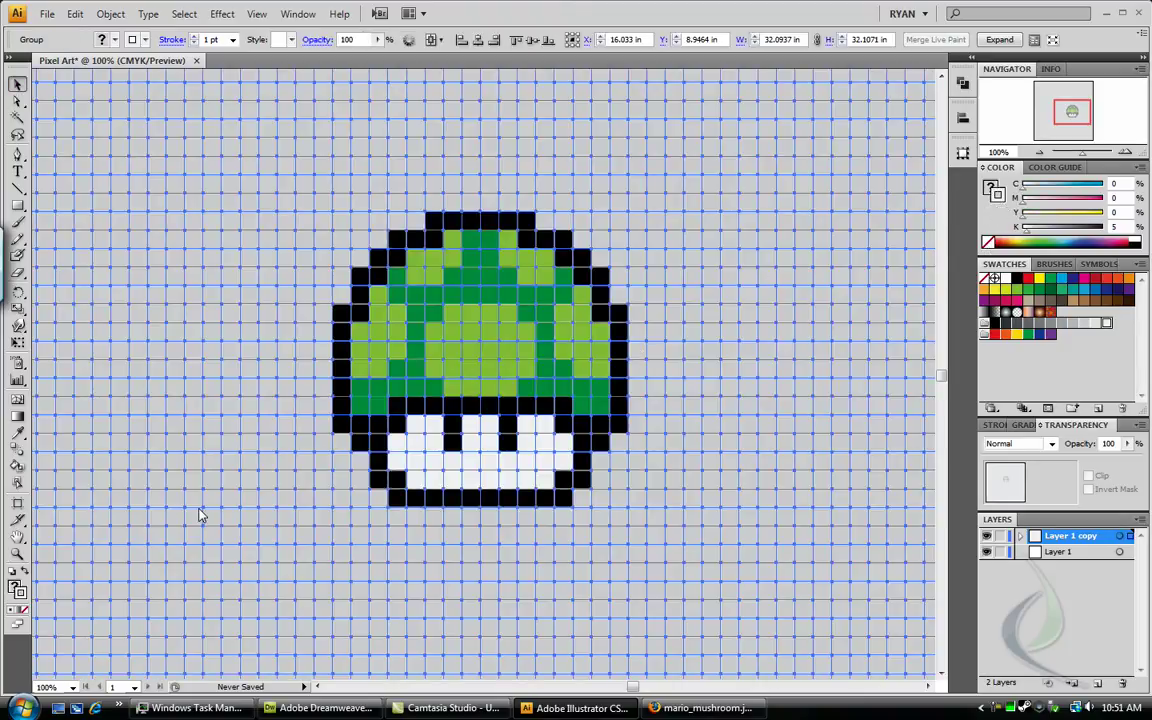
# Zoom out past 50% and scroll until the whole artboard is visible.
pyautogui.click(1039, 153)
pyautogui.click(1039, 153)
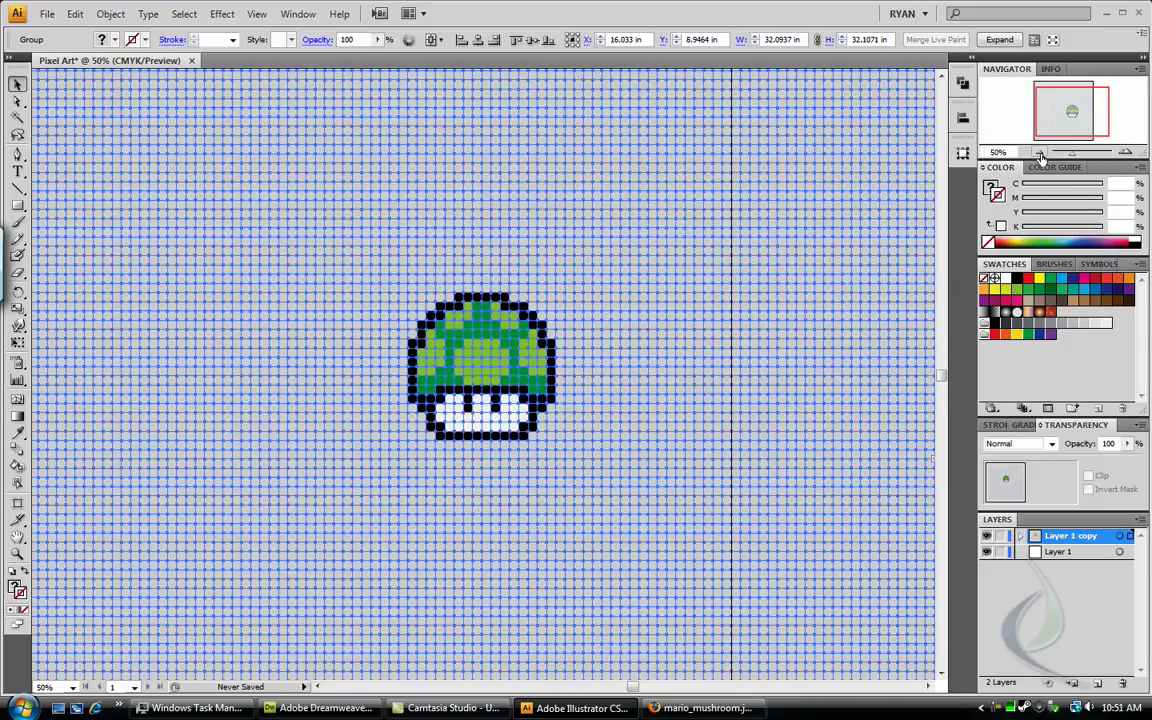
pyautogui.click(1040, 153)
pyautogui.click(851, 213)
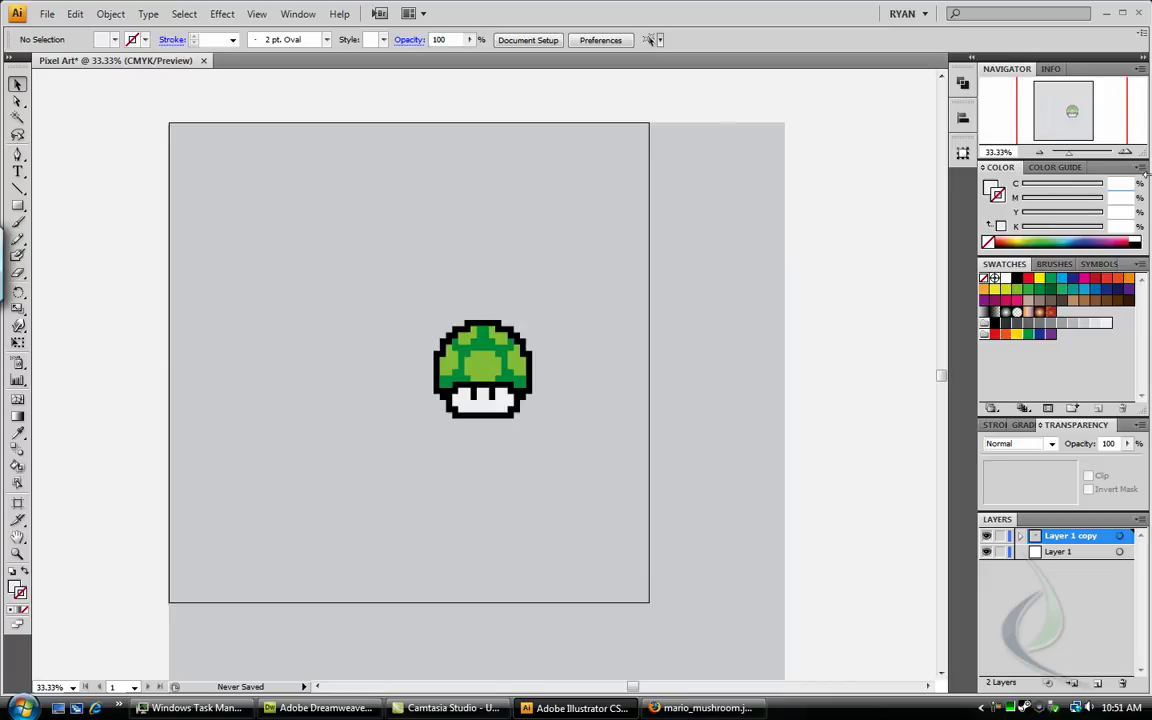
pyautogui.scroll(-2, 305, 445)
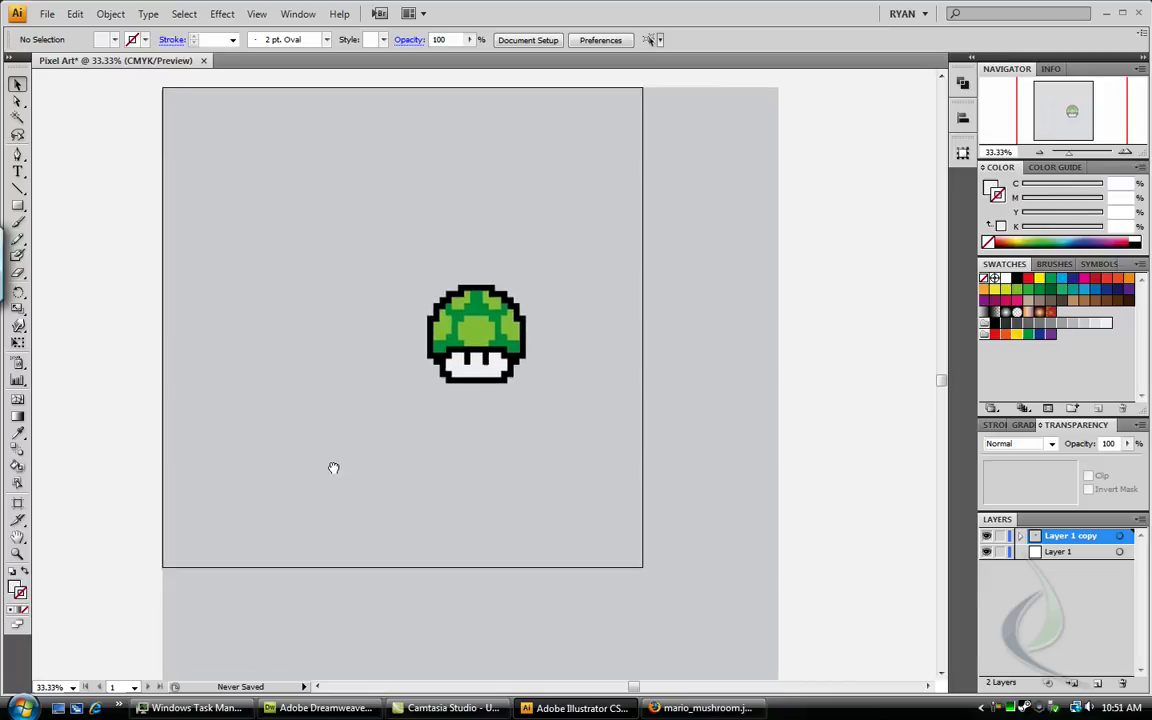
# Try clearing the grid's left part and colour-matched cells, undoing the accidental mushroom deletion.
pyautogui.click(18, 103)
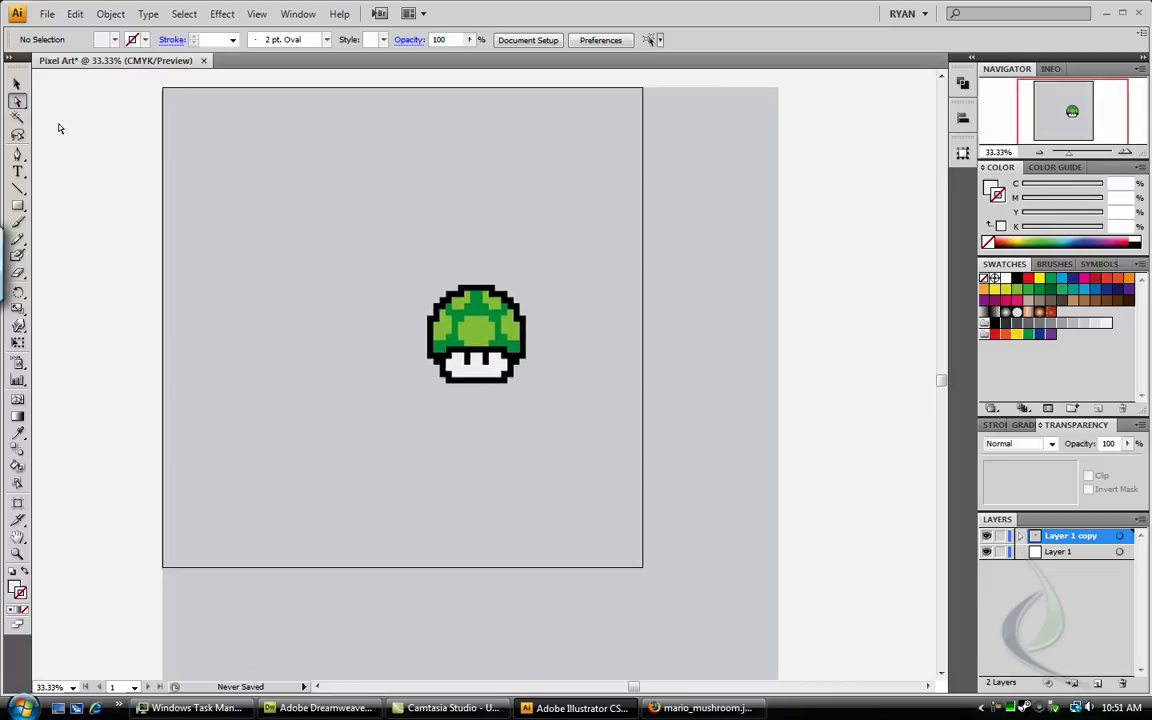
pyautogui.moveTo(123, 70); pyautogui.dragTo(424, 617)
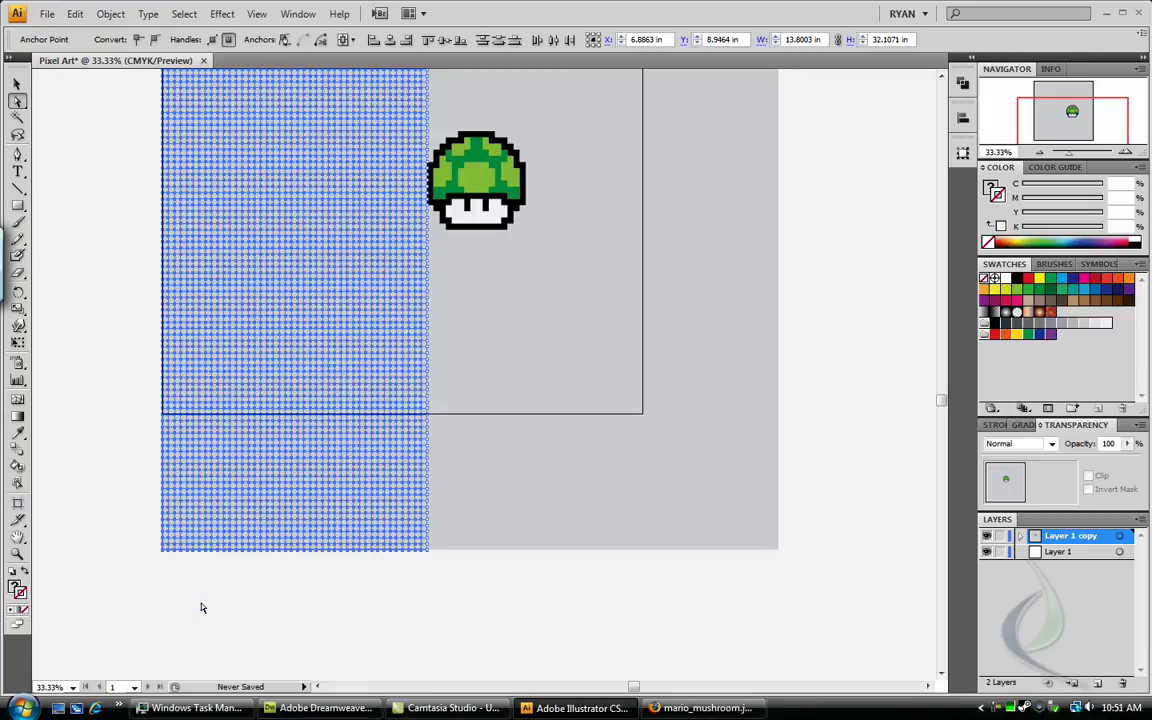
pyautogui.hotkey('ctrl', 'shift', 'a')
pyautogui.click(17, 117)
pyautogui.click(460, 338)
pyautogui.moveTo(448, 370); pyautogui.dragTo(391, 458)
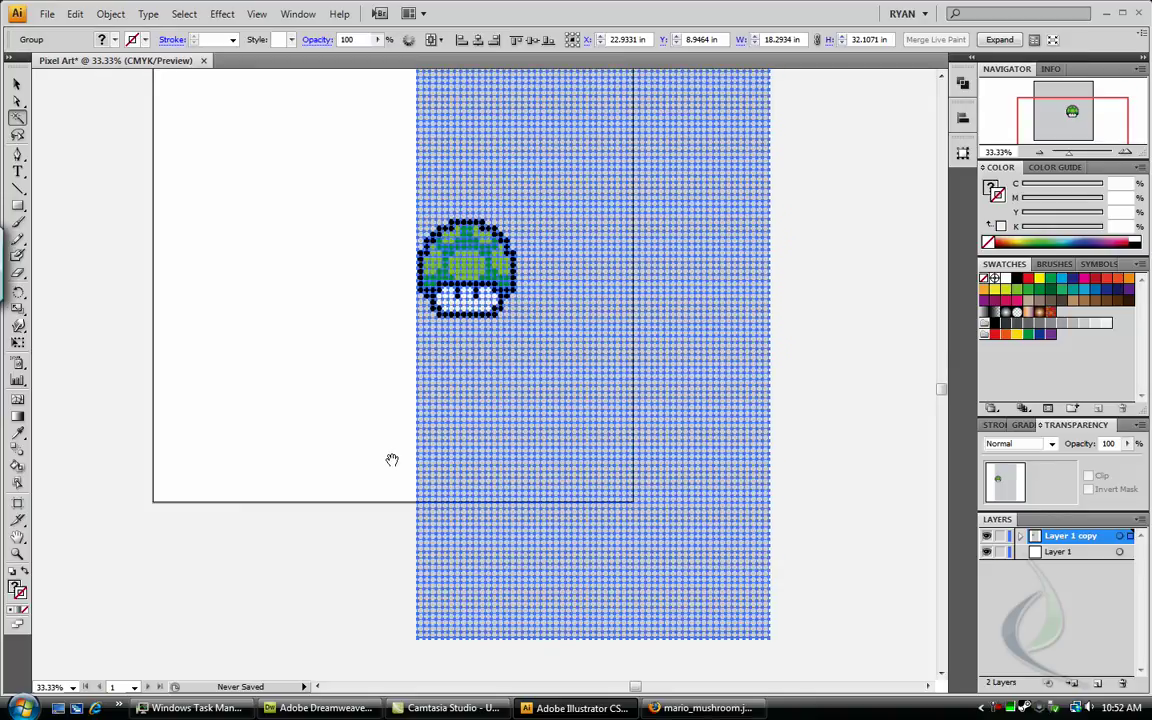
pyautogui.press('Delete')
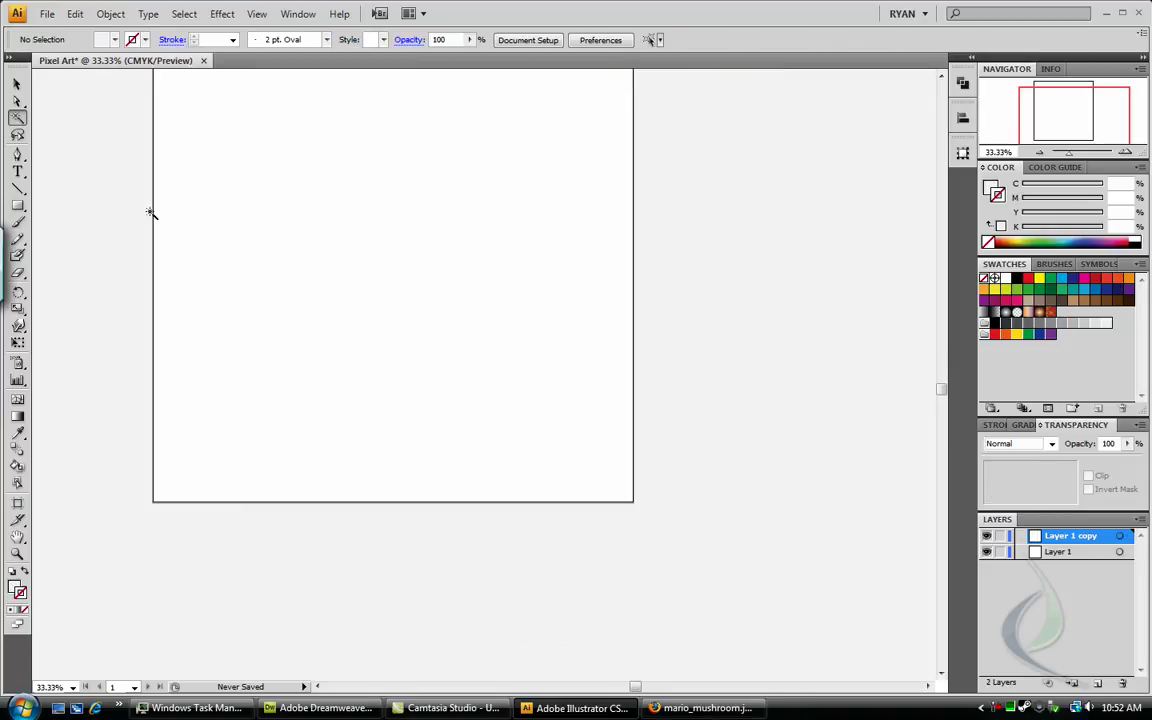
pyautogui.click(17, 101)
pyautogui.hotkey('ctrl', 'z')
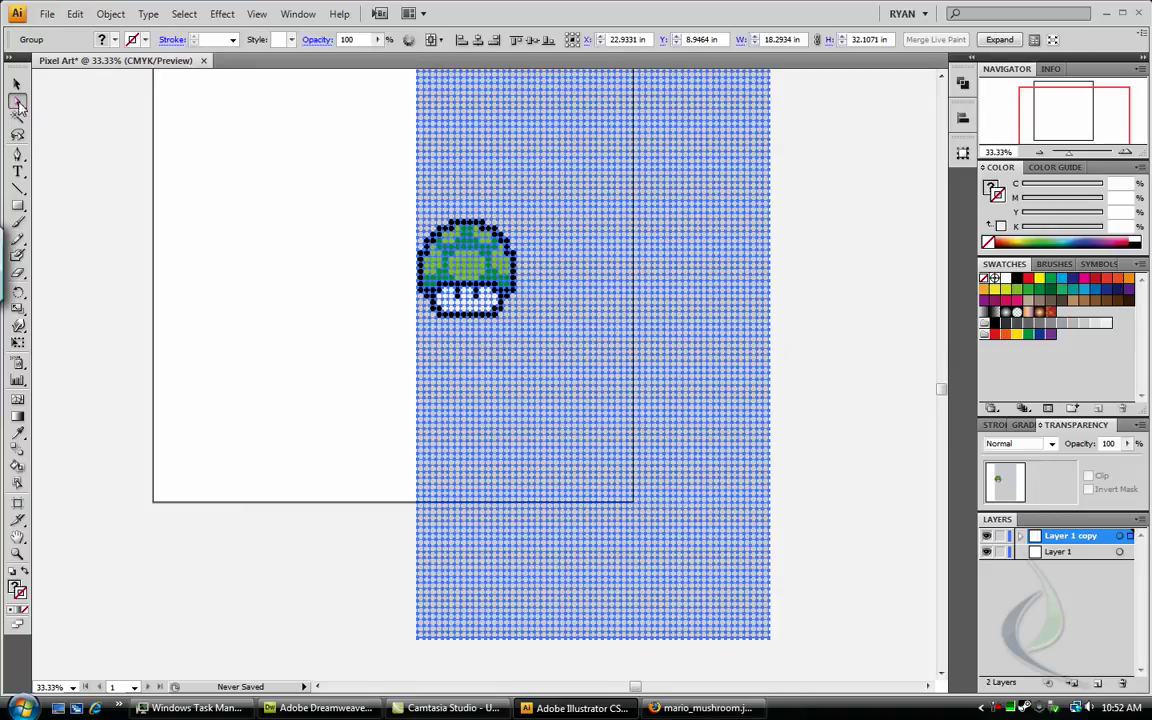
# Delete the grid cells below and to the right of the mushroom.
pyautogui.moveTo(364, 657); pyautogui.dragTo(845, 326)
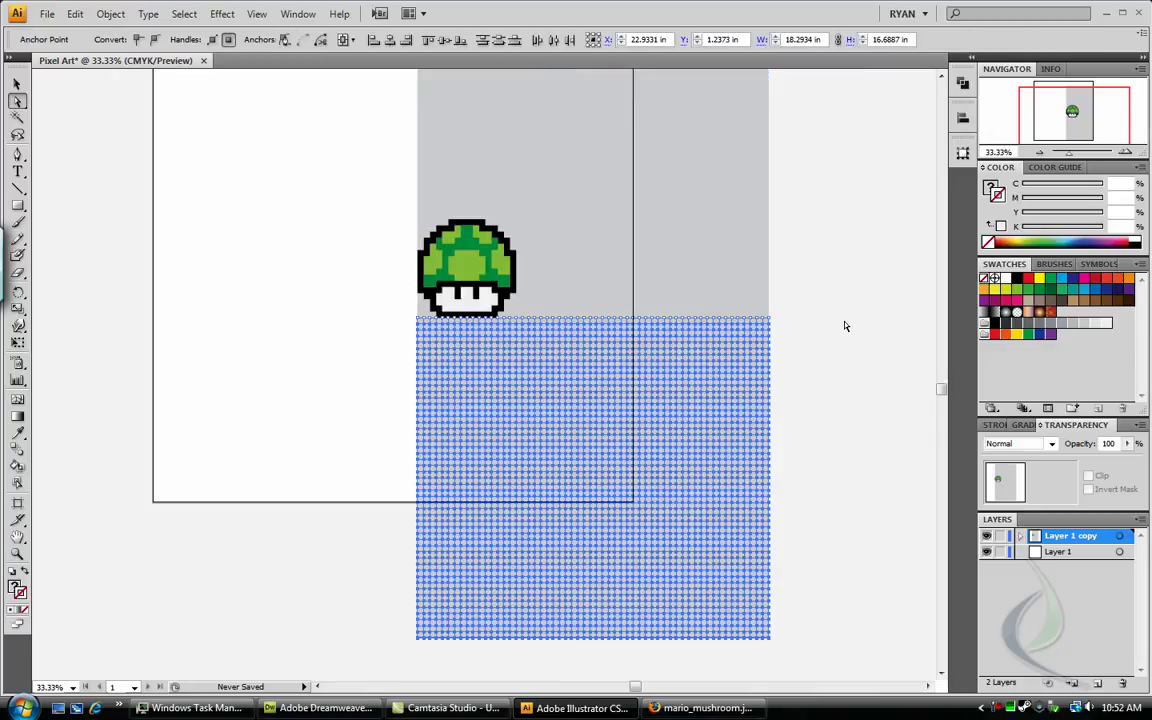
pyautogui.press('Delete')
pyautogui.moveTo(820, 309); pyautogui.dragTo(757, 493)
pyautogui.moveTo(740, 167); pyautogui.dragTo(451, 573)
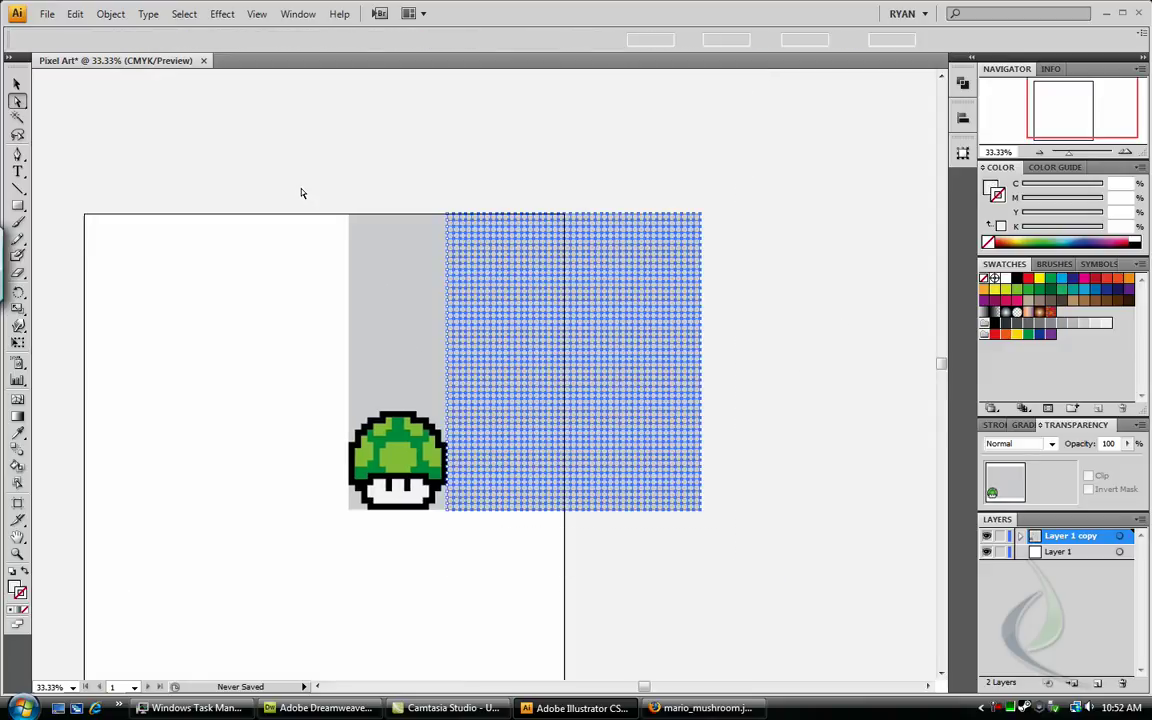
pyautogui.press('Delete')
# Delete the right-side cells again after an undo, then remove the grey column above the mushroom.
pyautogui.moveTo(551, 350); pyautogui.dragTo(557, 391)
pyautogui.press('Delete')
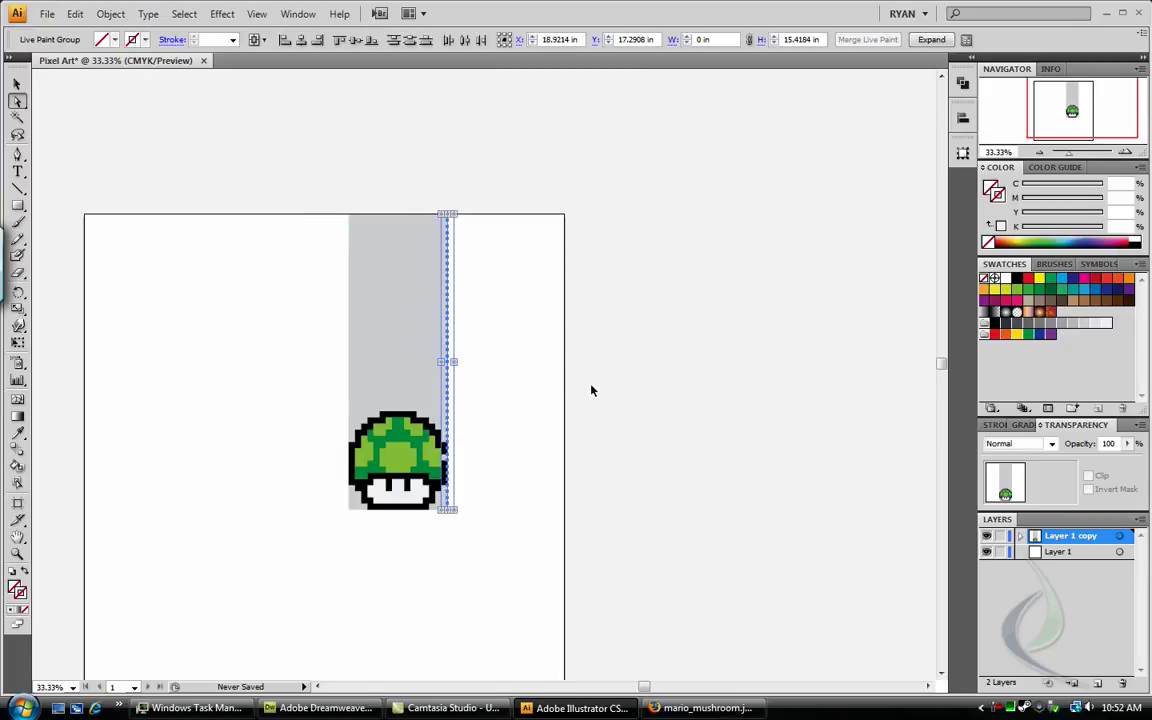
pyautogui.hotkey('ctrl', 'z')
pyautogui.moveTo(751, 154); pyautogui.dragTo(449, 553)
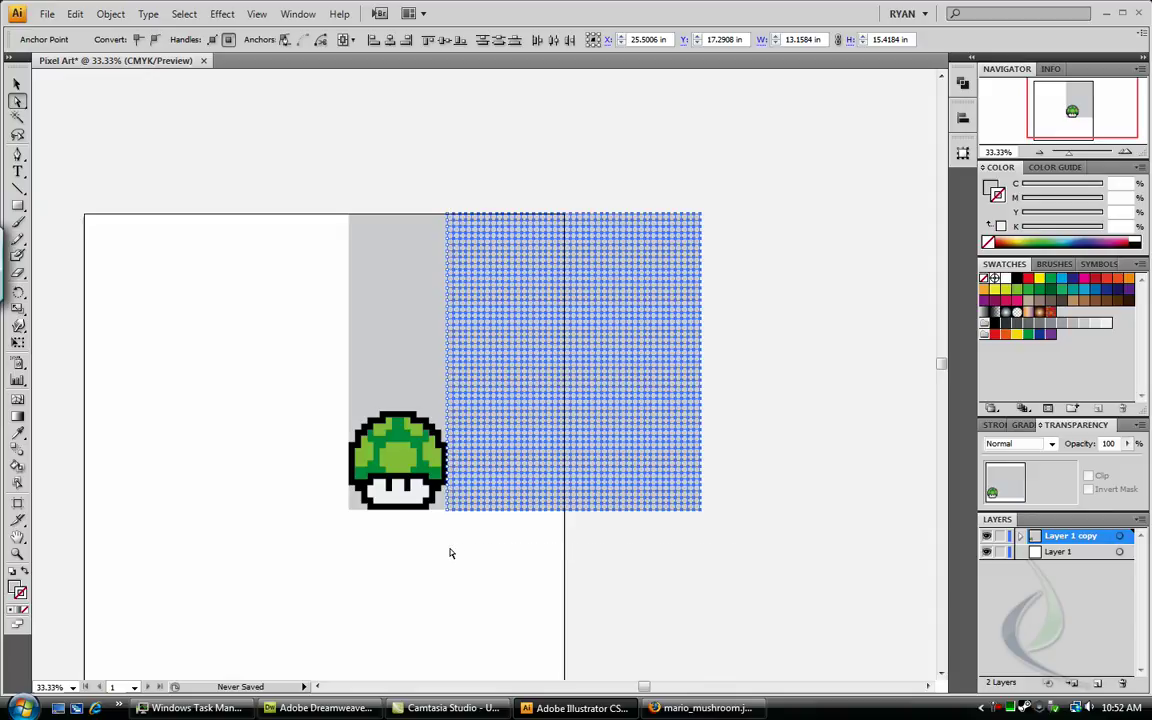
pyautogui.press('Delete')
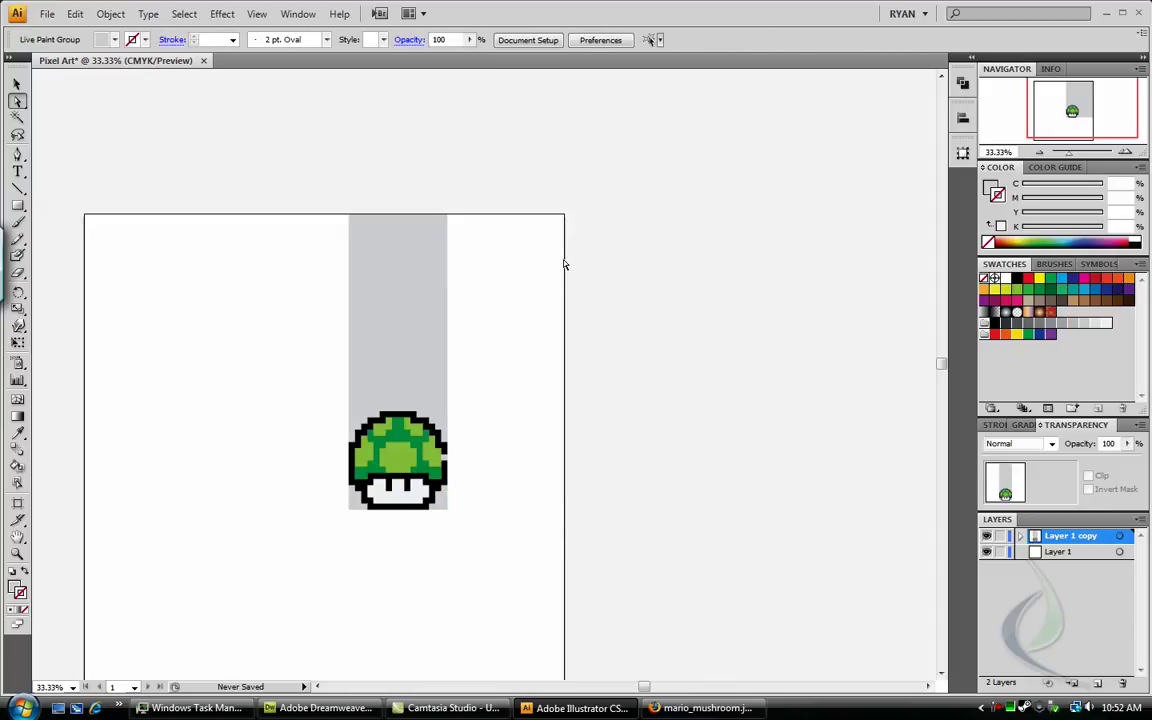
pyautogui.moveTo(465, 148); pyautogui.dragTo(281, 415)
pyautogui.press('Delete')
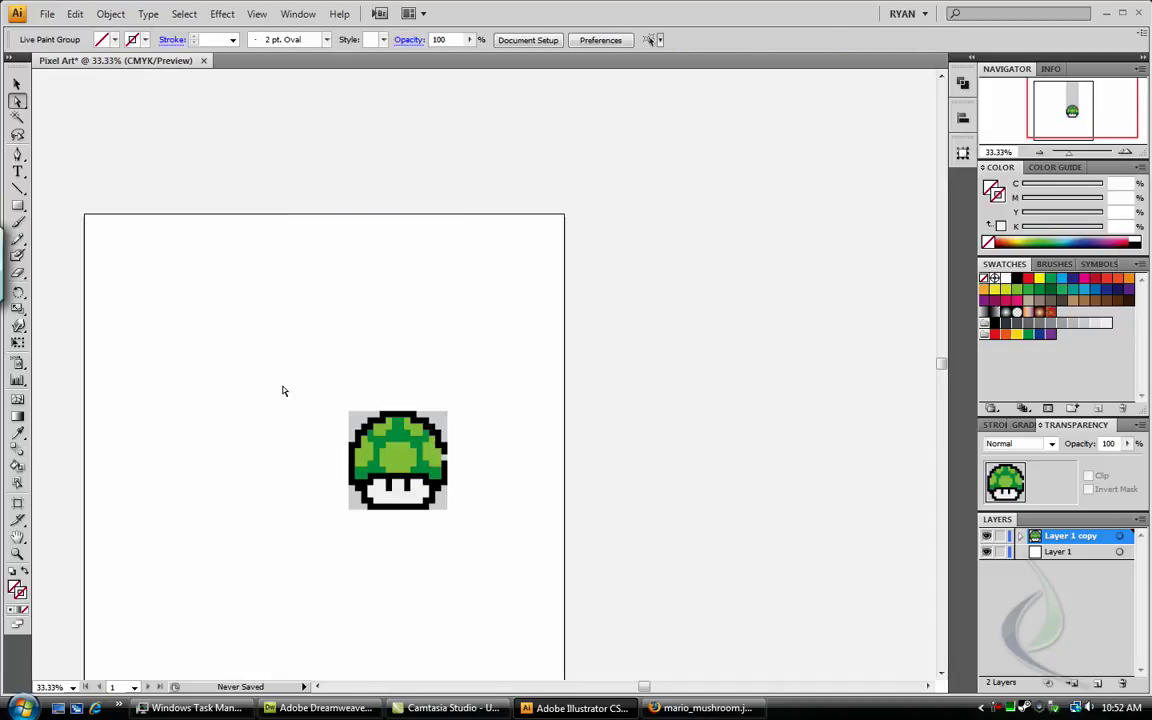
# Zoom in closely and fill the grey notch in the mushroom's right outline with black.
pyautogui.click(18, 553)
pyautogui.moveTo(282, 412); pyautogui.dragTo(510, 553)
pyautogui.moveTo(534, 301); pyautogui.dragTo(384, 323)
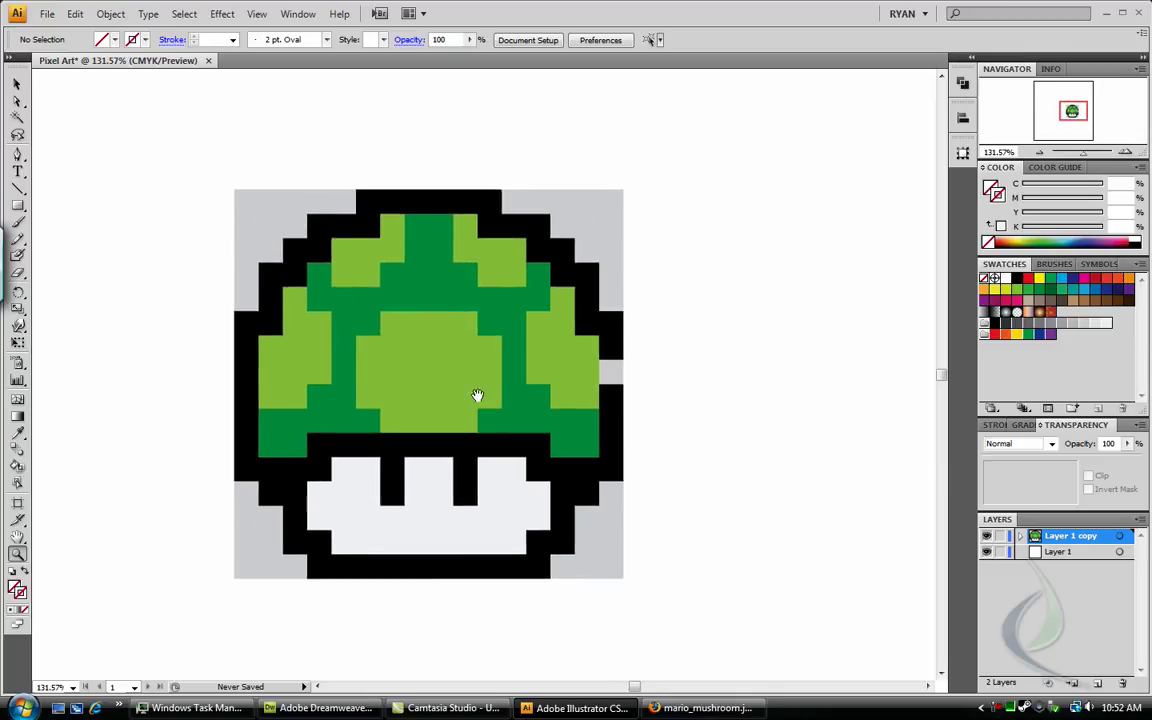
pyautogui.click(18, 103)
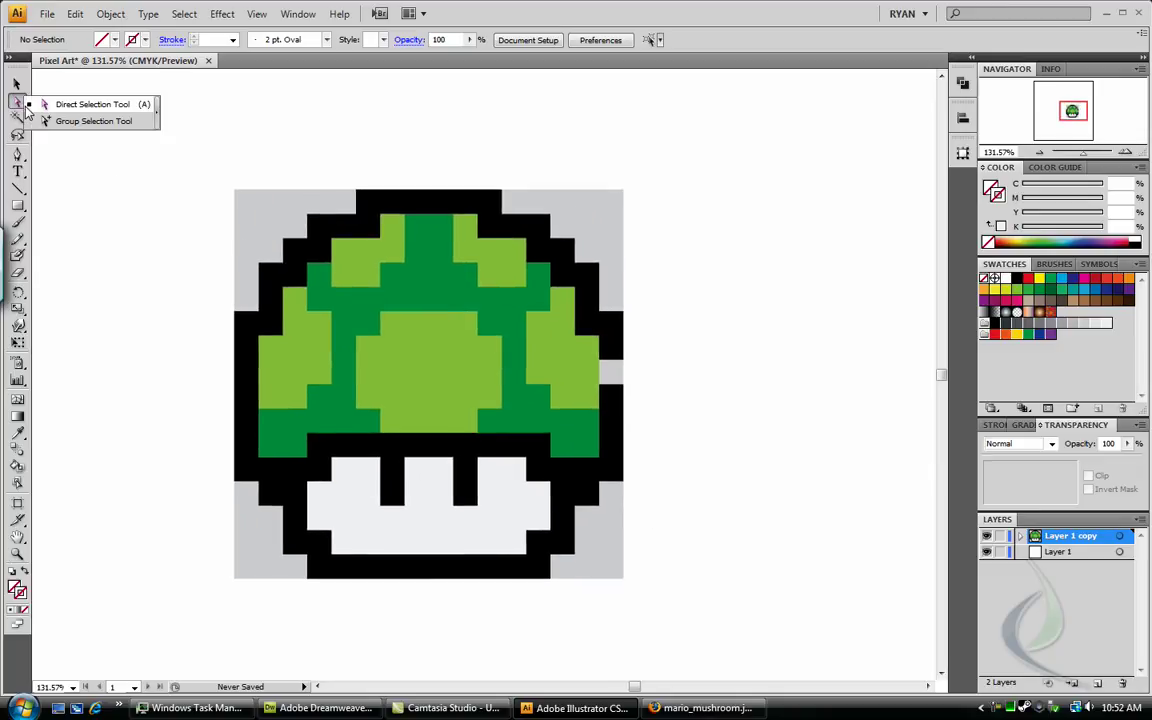
pyautogui.click(618, 377)
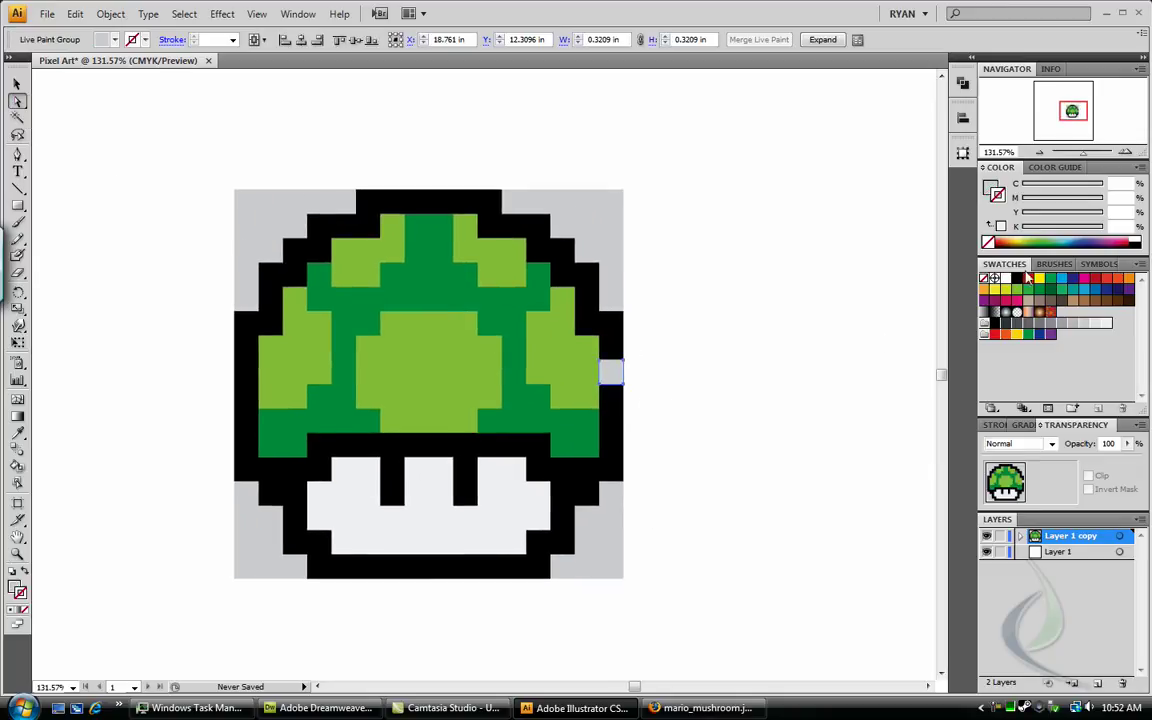
pyautogui.click(1021, 278)
# Delete three leftover grey cells beside the mushroom's right side.
pyautogui.moveTo(633, 150); pyautogui.dragTo(586, 249)
pyautogui.press('Delete')
pyautogui.moveTo(655, 237); pyautogui.dragTo(613, 306)
pyautogui.press('Delete')
pyautogui.moveTo(599, 172); pyautogui.dragTo(535, 202)
pyautogui.press('Delete')
# Delete the remaining grey cells at the top left, left, bottom left and right.
pyautogui.press('Delete')
pyautogui.moveTo(221, 177); pyautogui.dragTo(270, 243)
pyautogui.press('Delete')
pyautogui.press('Delete')
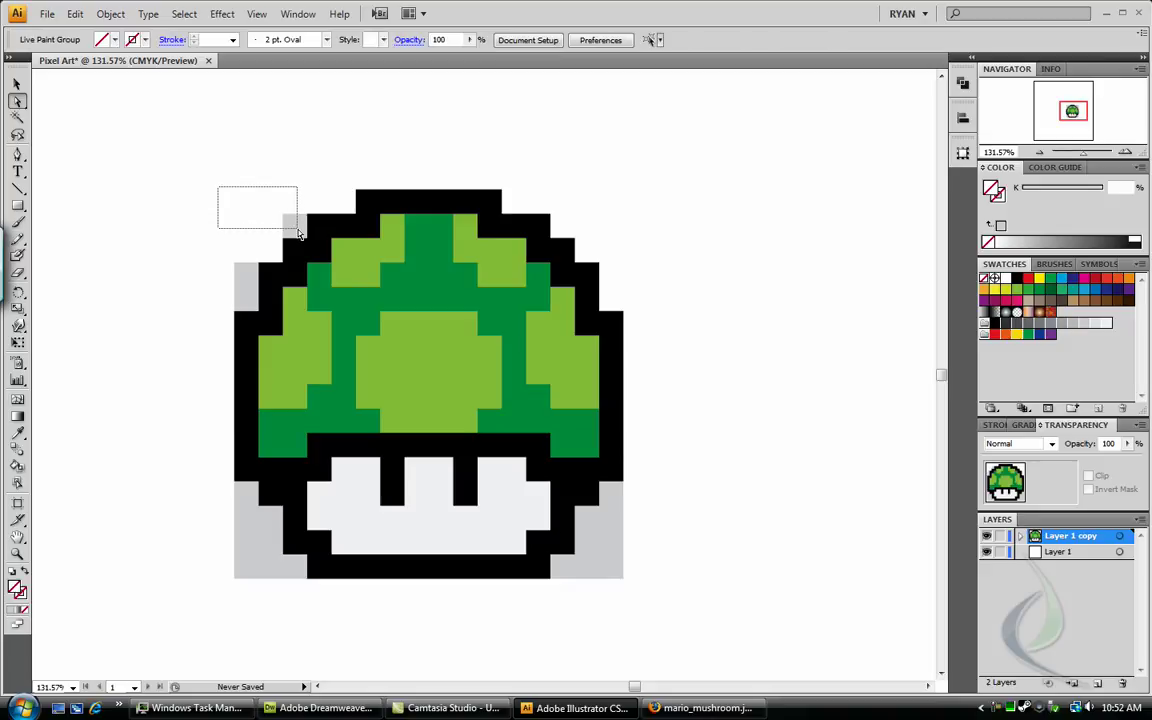
pyautogui.moveTo(220, 191); pyautogui.dragTo(291, 219)
pyautogui.press('Delete')
pyautogui.moveTo(206, 240); pyautogui.dragTo(250, 305)
pyautogui.press('Delete')
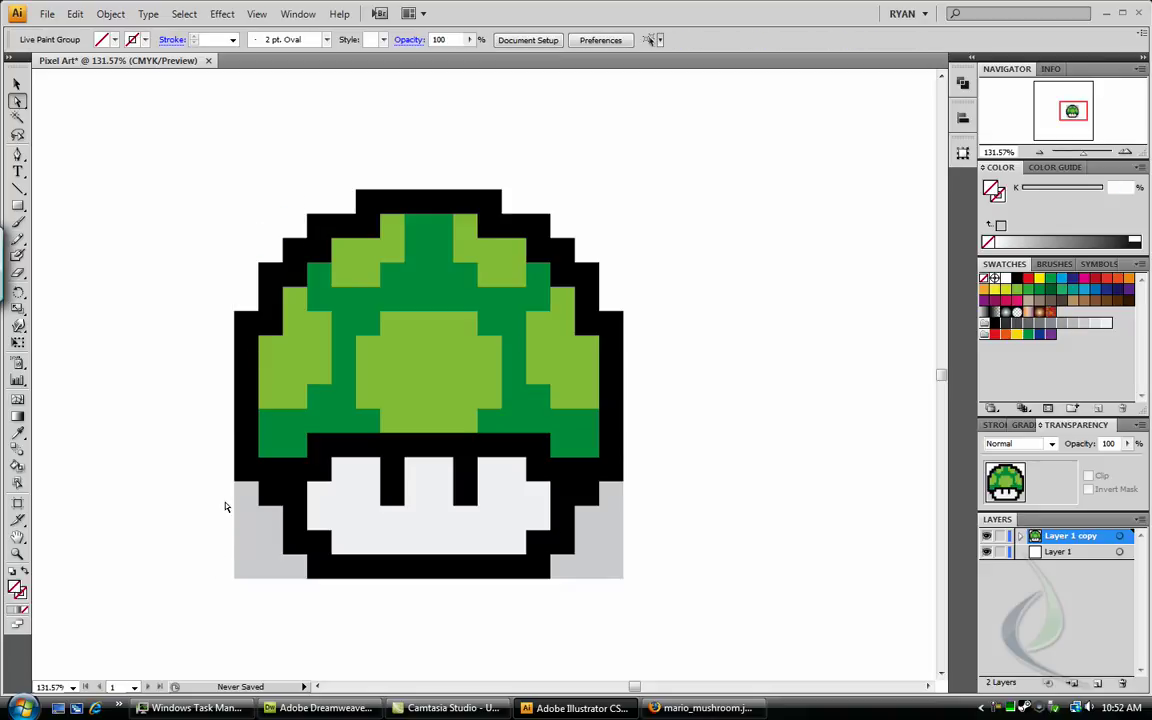
pyautogui.moveTo(230, 480); pyautogui.dragTo(294, 574)
pyautogui.press('Delete')
pyautogui.press('Delete')
pyautogui.moveTo(626, 497); pyautogui.dragTo(578, 512)
pyautogui.press('Delete')
pyautogui.press('Delete')
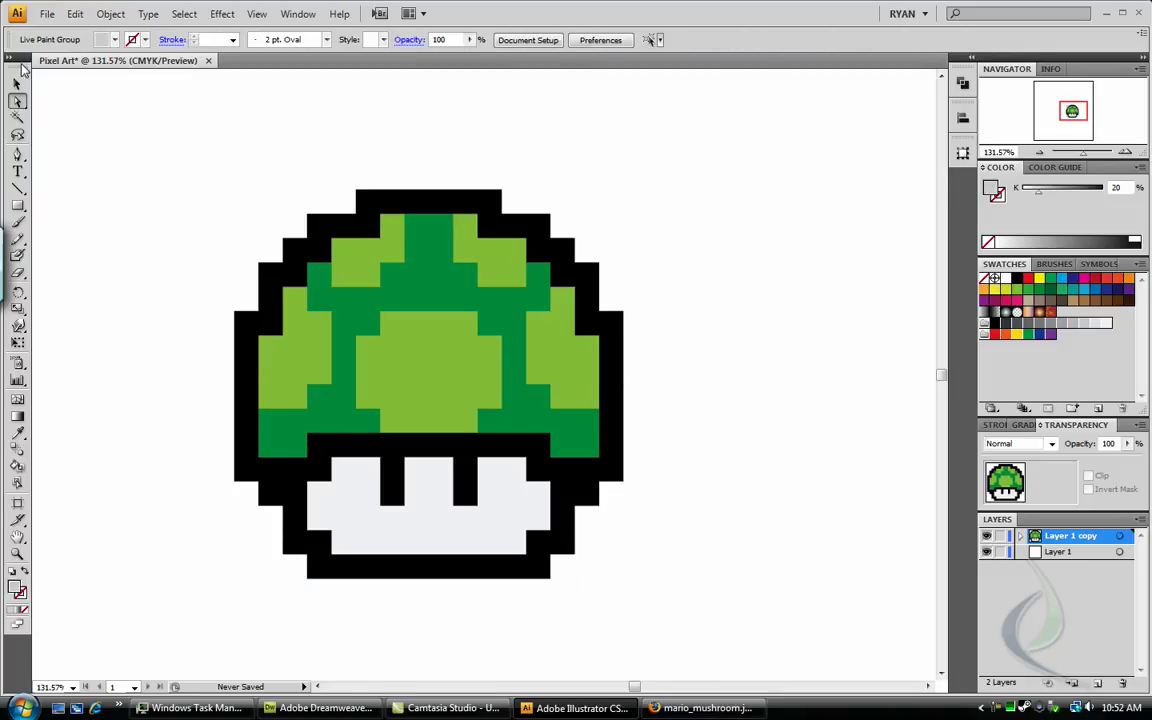
# Select the whole mushroom group, zoom out, and copy it.
pyautogui.click(363, 252)
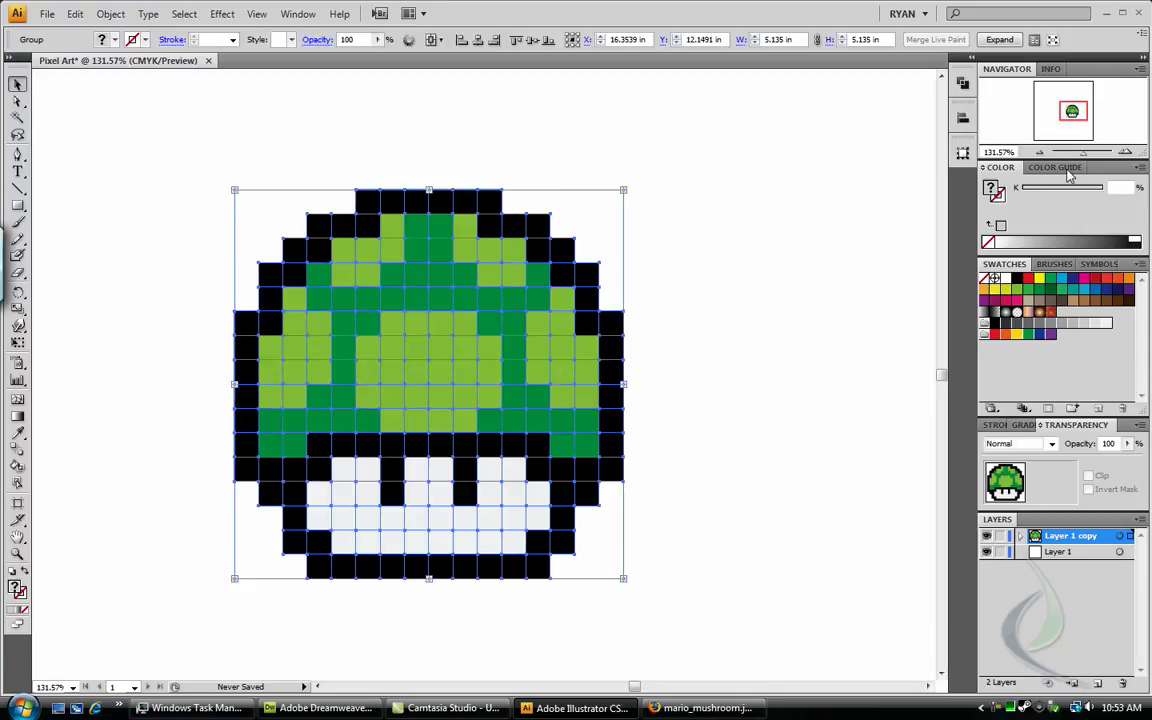
pyautogui.click(1040, 151)
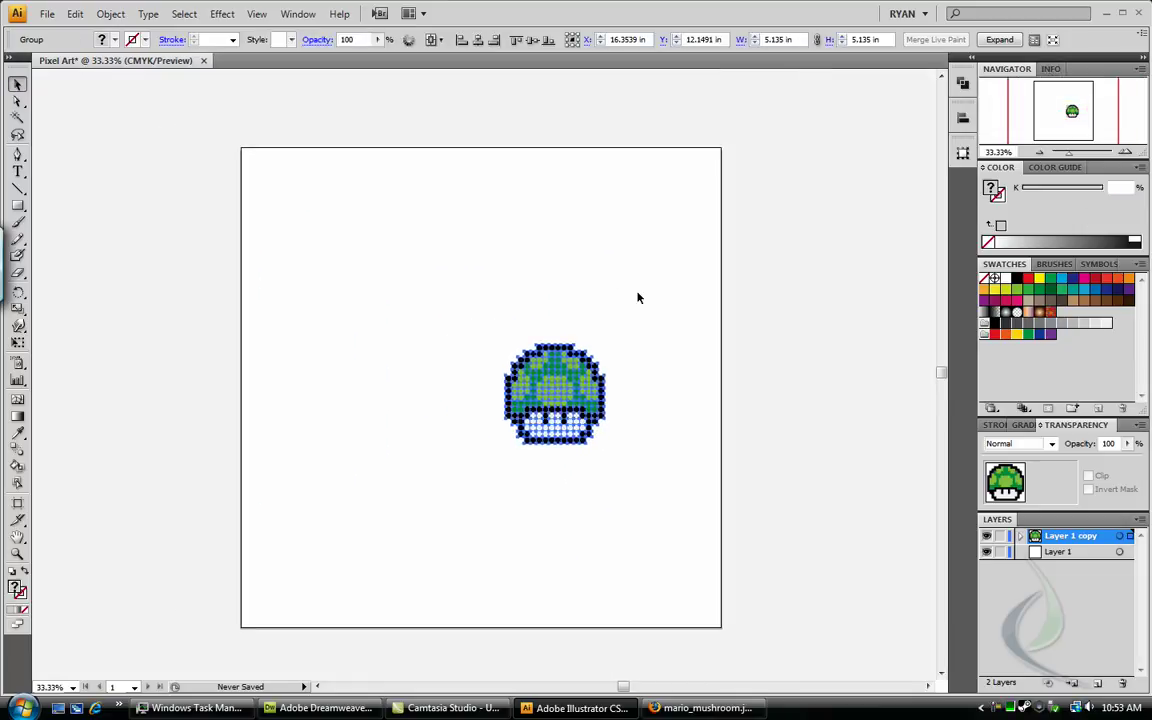
pyautogui.click(672, 358)
pyautogui.click(520, 354)
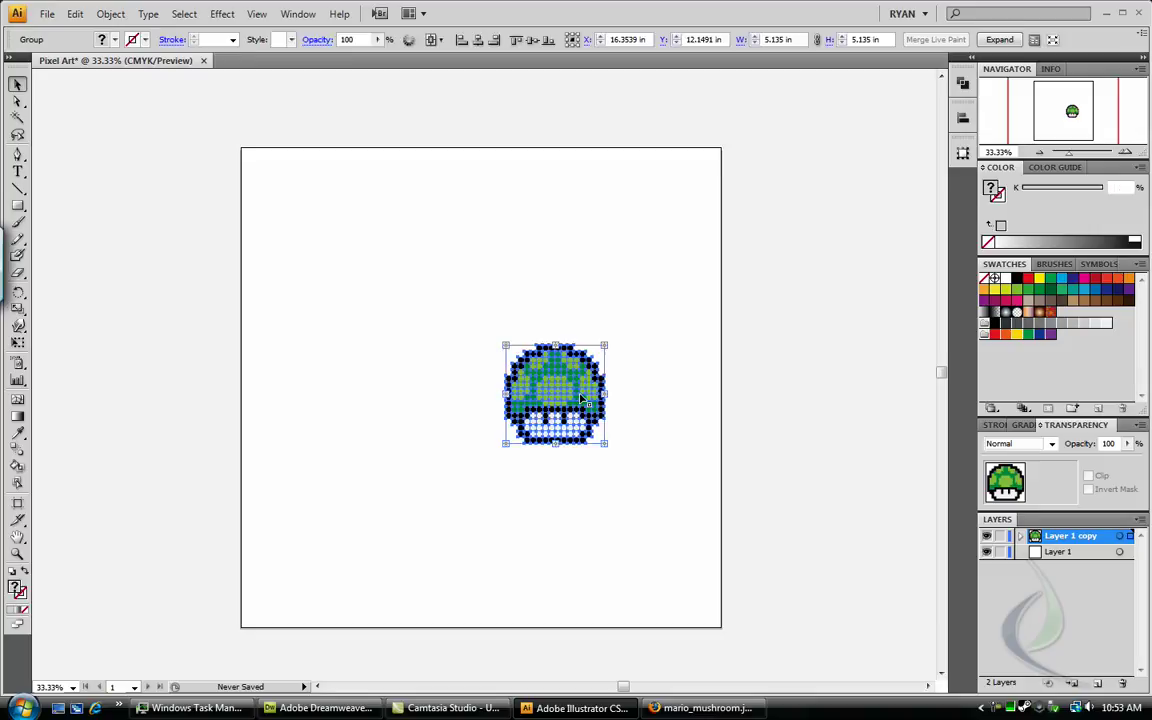
pyautogui.hotkey('ctrl', 'shift', 'b')
pyautogui.hotkey('ctrl', 'shift', 'b')
# Open the File > Open dialog and browse the Design folder to find Mushroom.
pyautogui.click(46, 15)
pyautogui.click(77, 68)
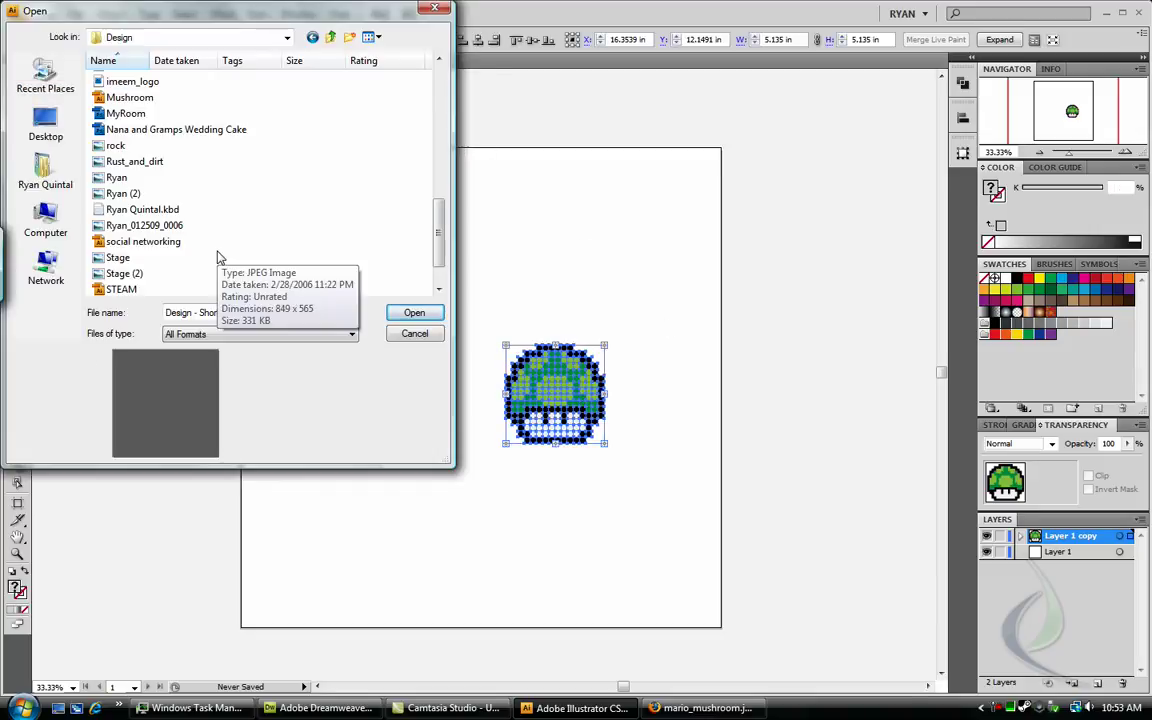
pyautogui.scroll(-1, 219, 258)
pyautogui.scroll(2, 219, 258)
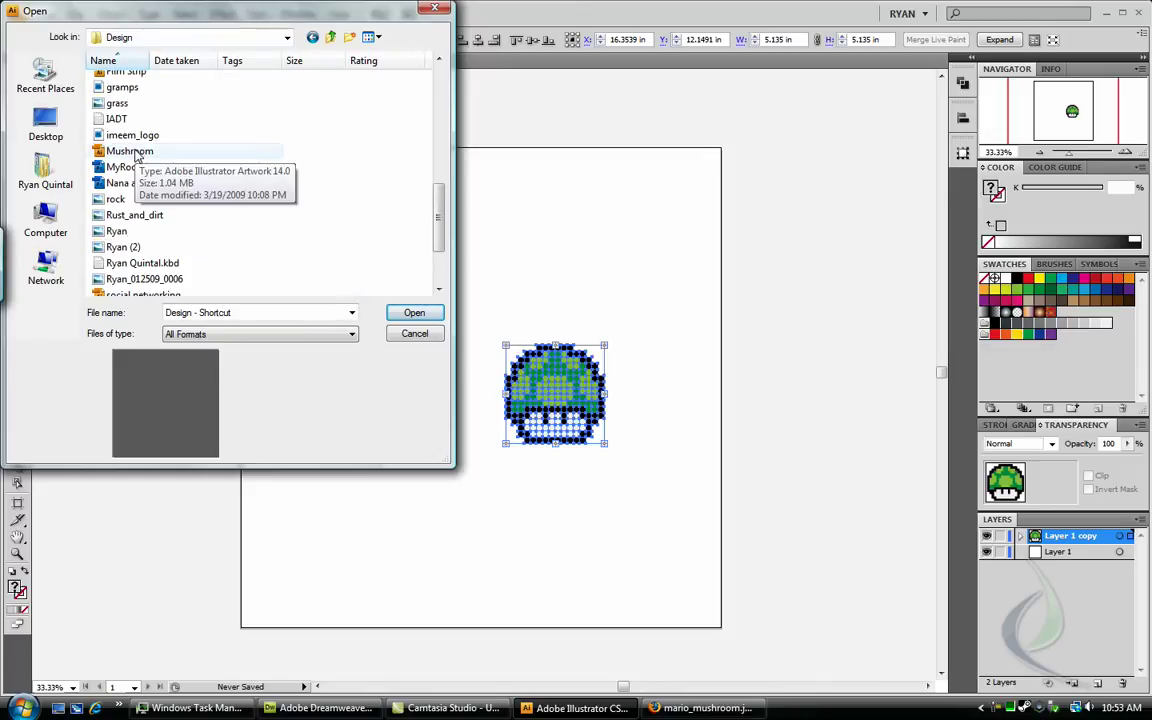
# Open Mushroom.ai and paste the pixel mushroom into the hills scene.
pyautogui.doubleClick(130, 151)
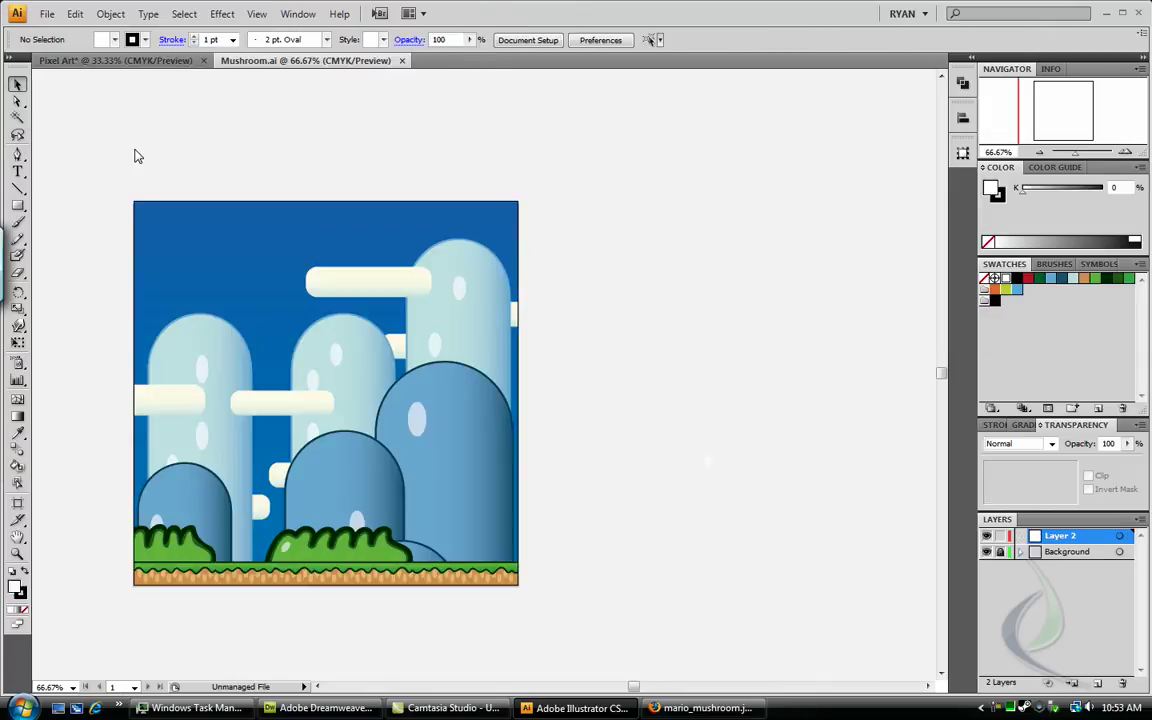
pyautogui.moveTo(173, 309); pyautogui.dragTo(299, 271)
pyautogui.hotkey('ctrl', 'v')
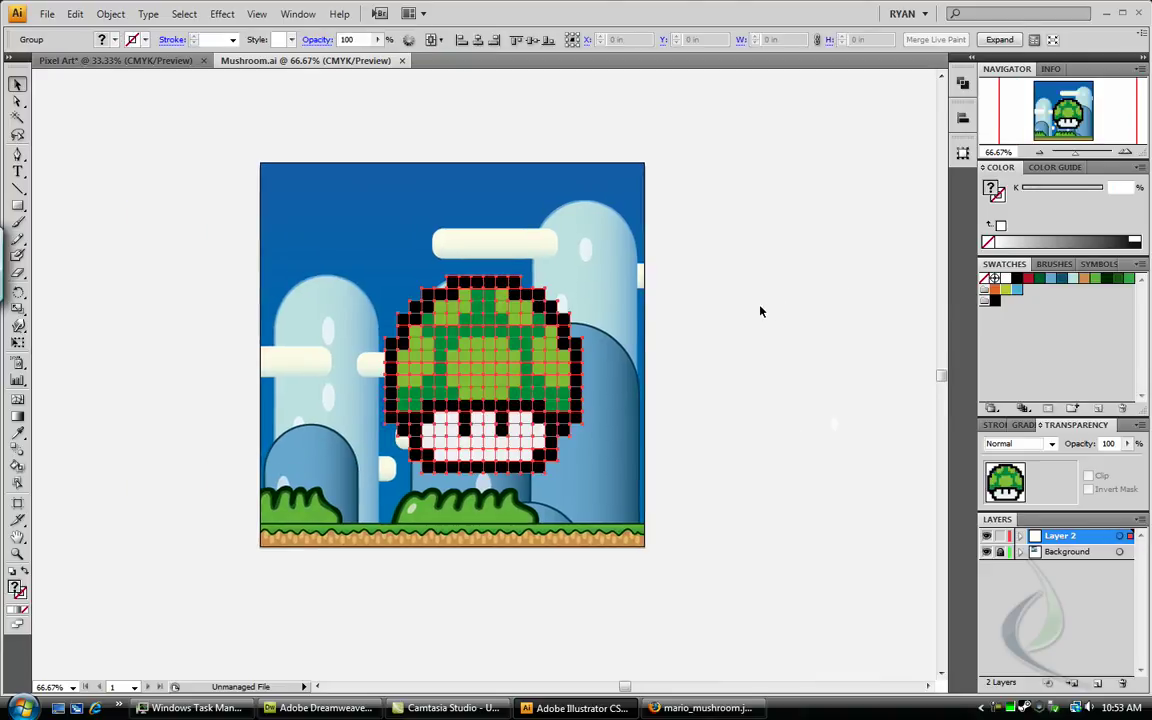
# Shrink the mushroom to about 2 inches wide, place it in the upper-left sky, zoom to 100%.
pyautogui.moveTo(509, 371); pyautogui.dragTo(563, 421)
pyautogui.click(703, 447)
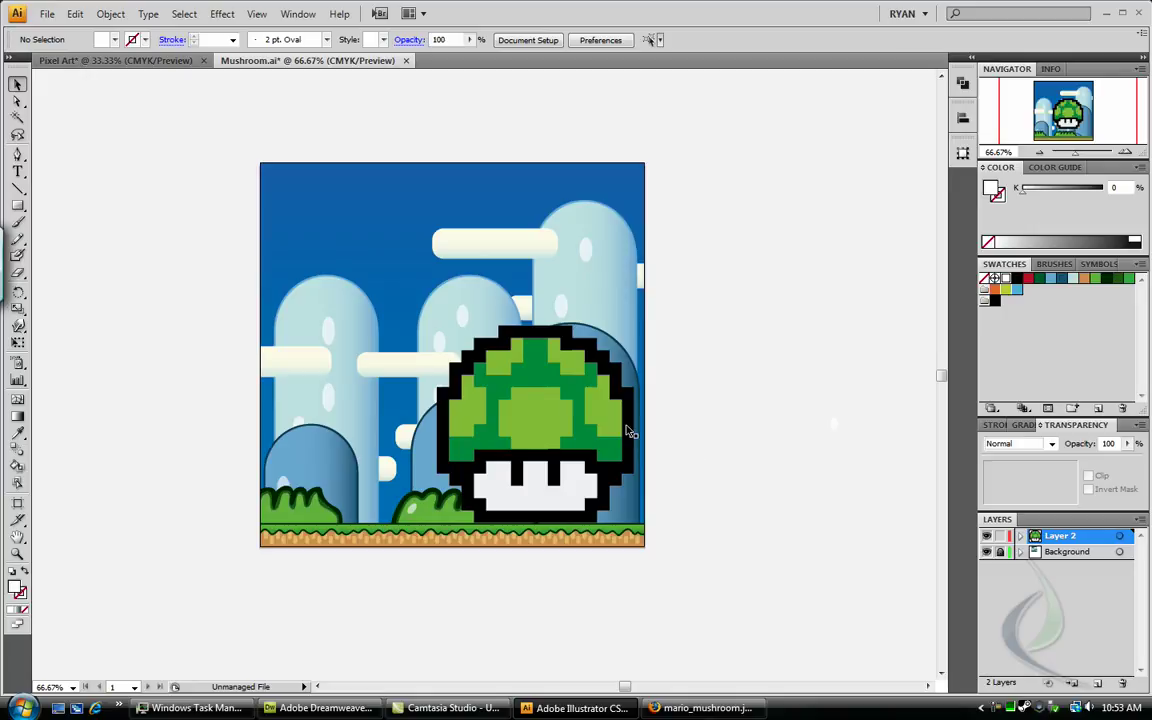
pyautogui.click(625, 432)
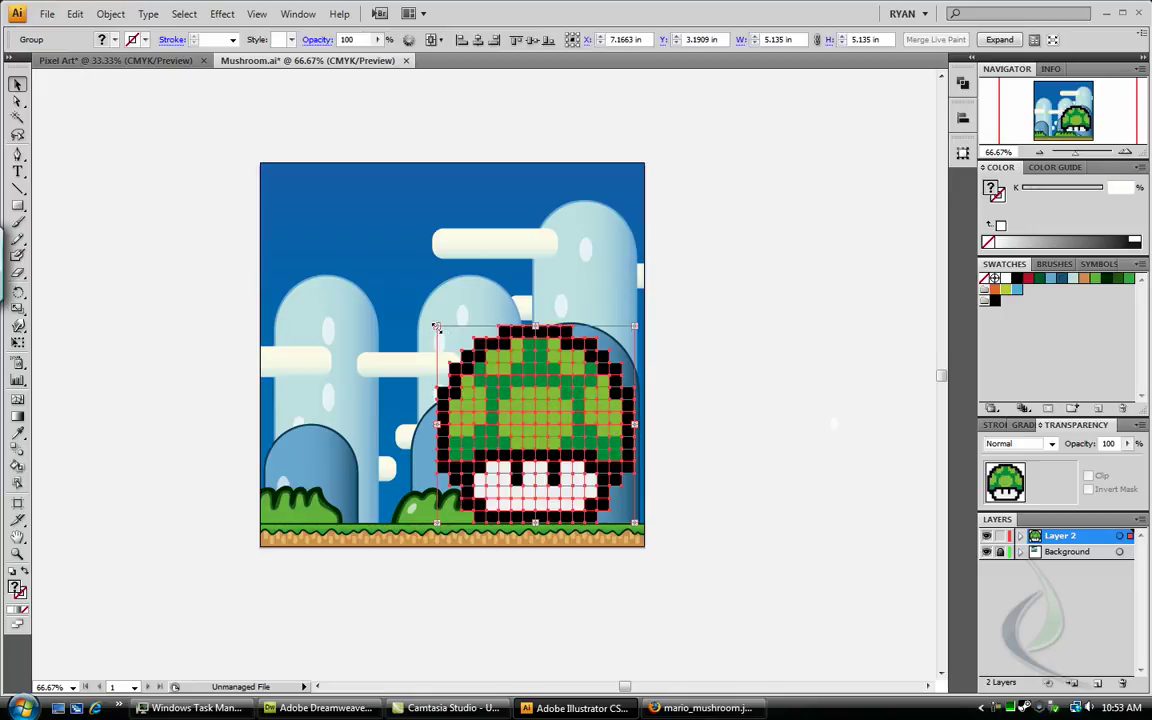
pyautogui.moveTo(436, 326); pyautogui.dragTo(371, 221)
pyautogui.click(828, 239)
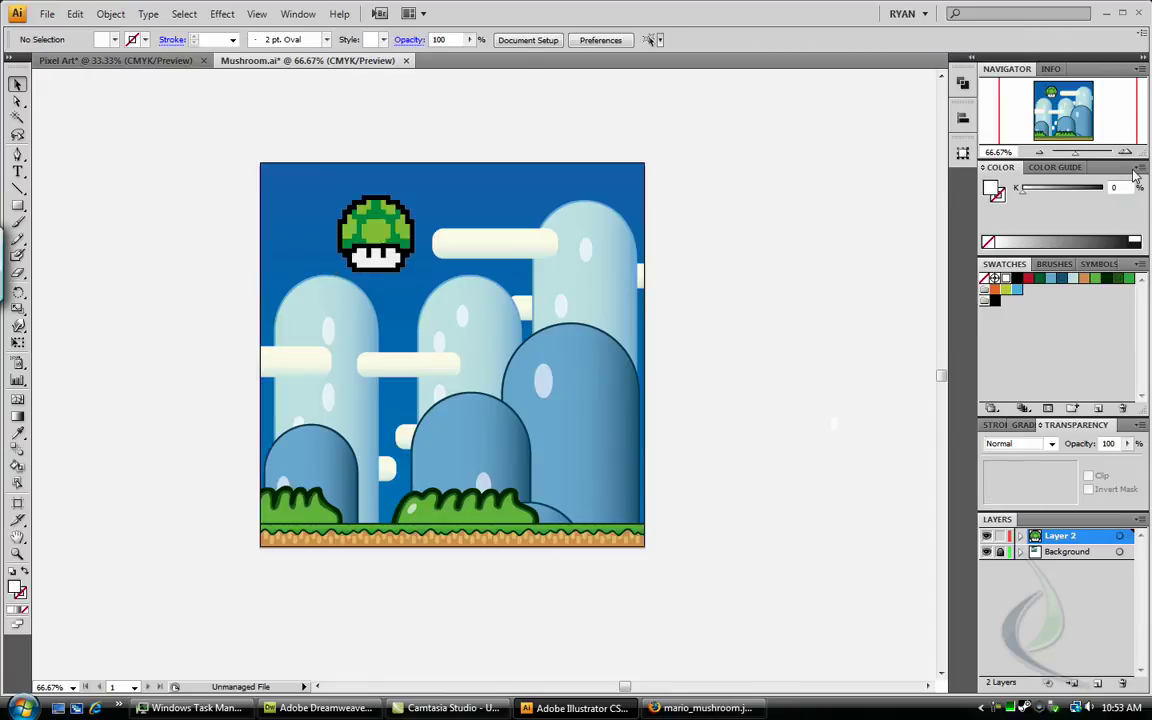
pyautogui.hotkey('ctrl', '1')
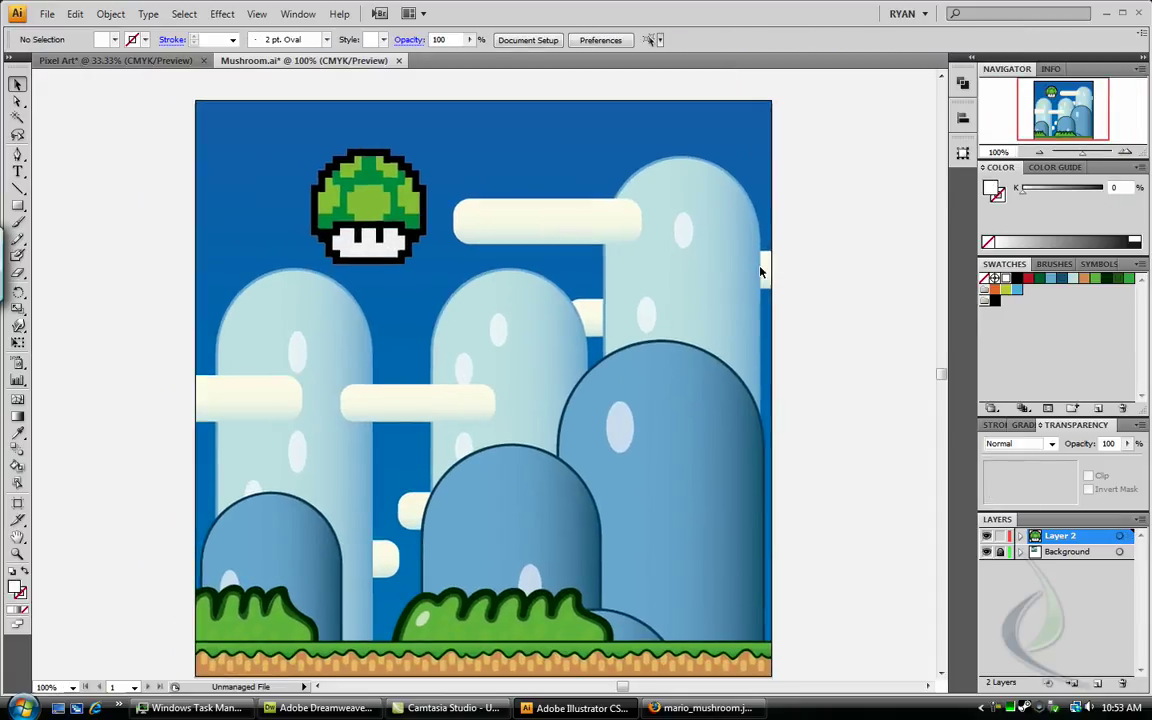